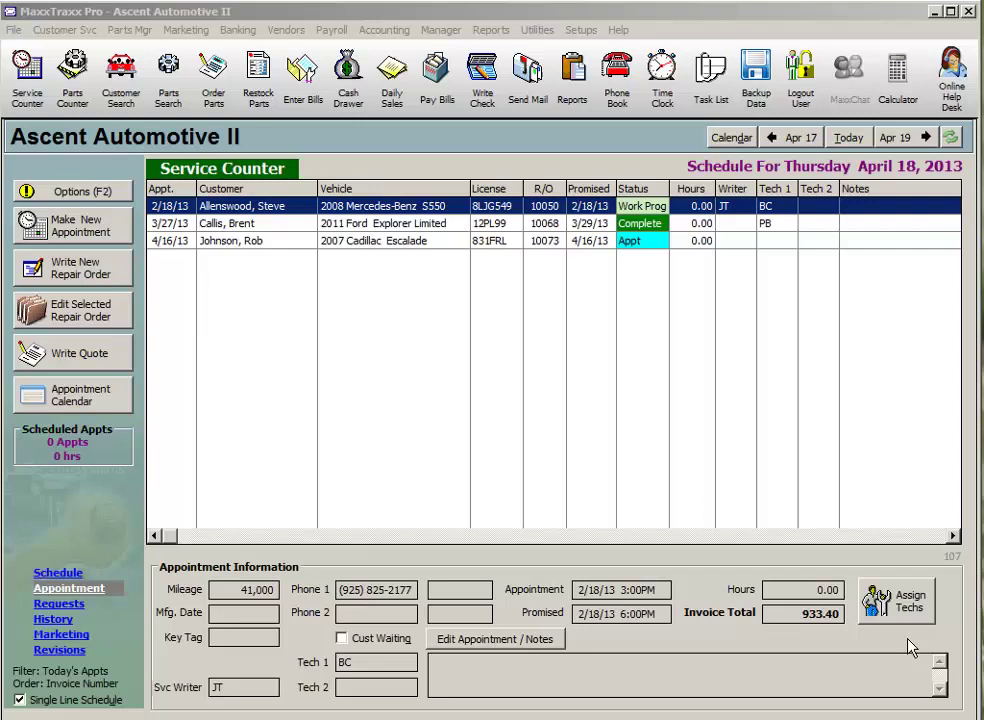
Create a new parts order with Advance Auto Parts as the vendor, ready for a line item
click(407, 213)
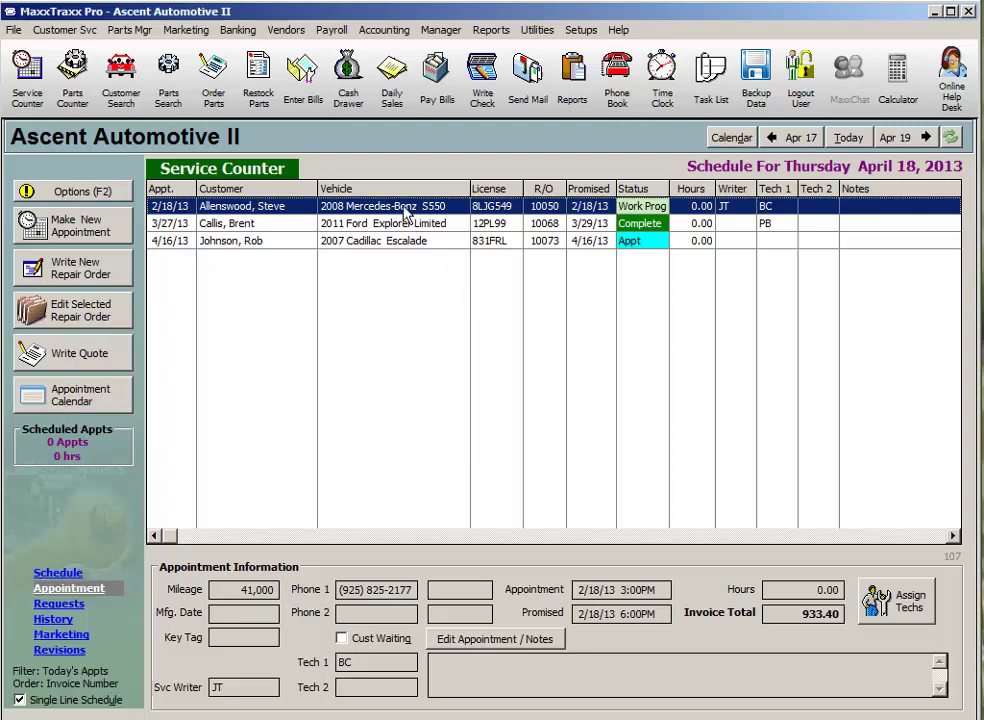
click(407, 230)
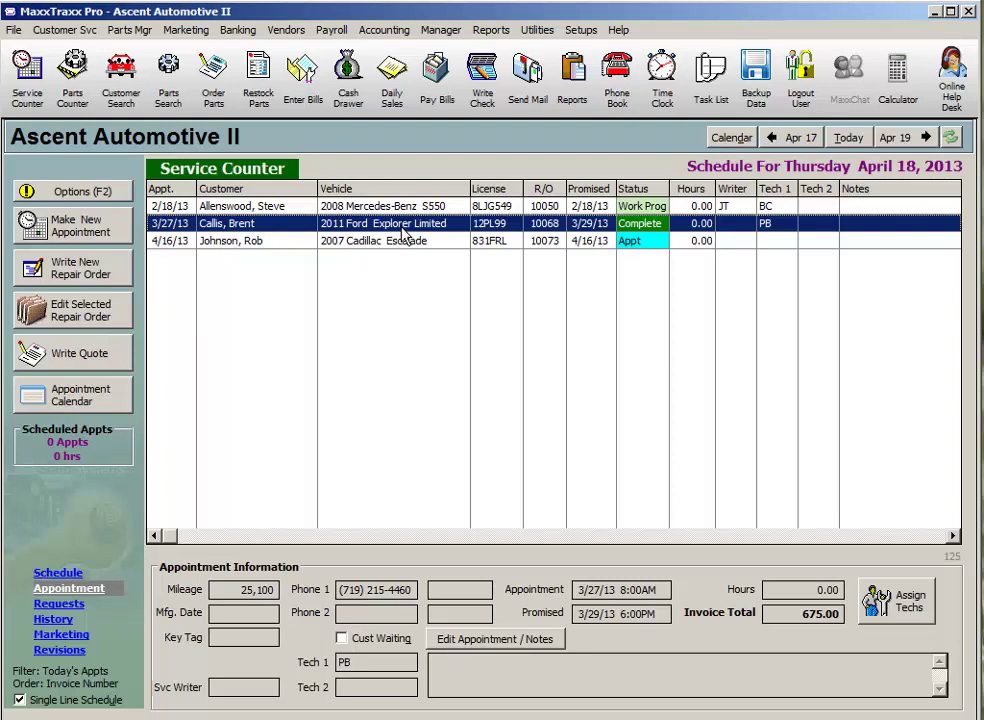
click(228, 108)
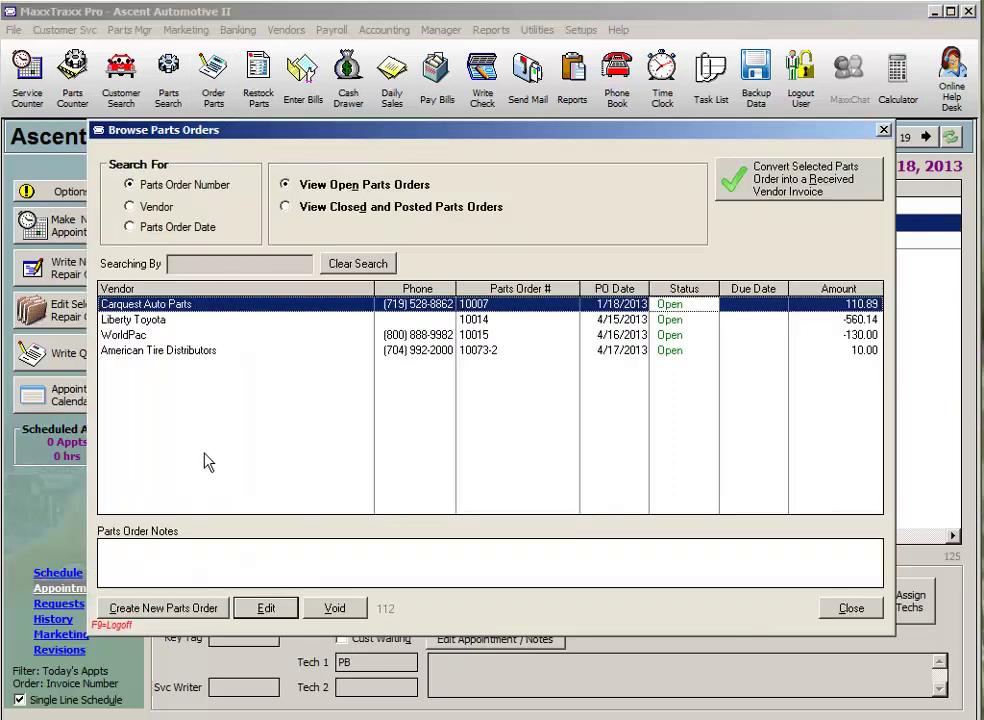
click(163, 608)
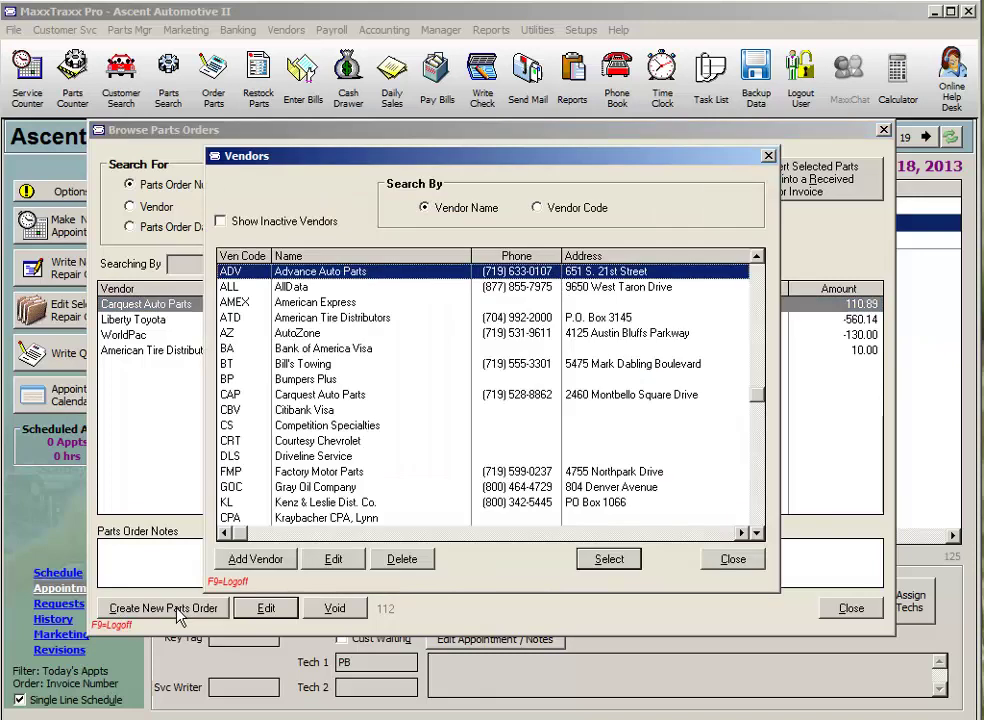
double_click(357, 272)
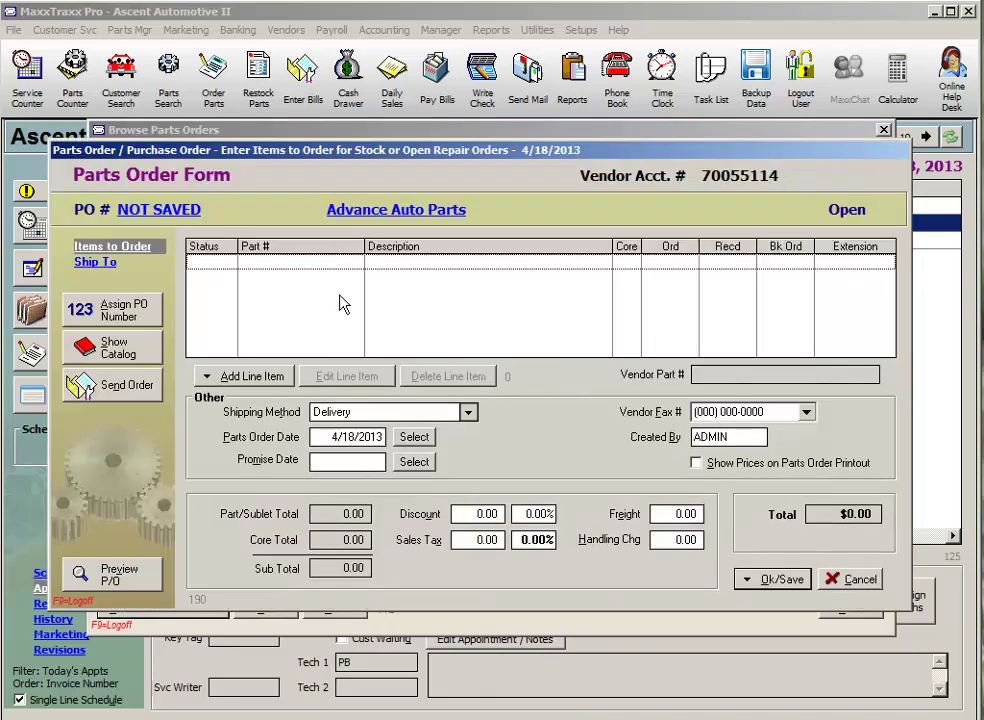
click(250, 376)
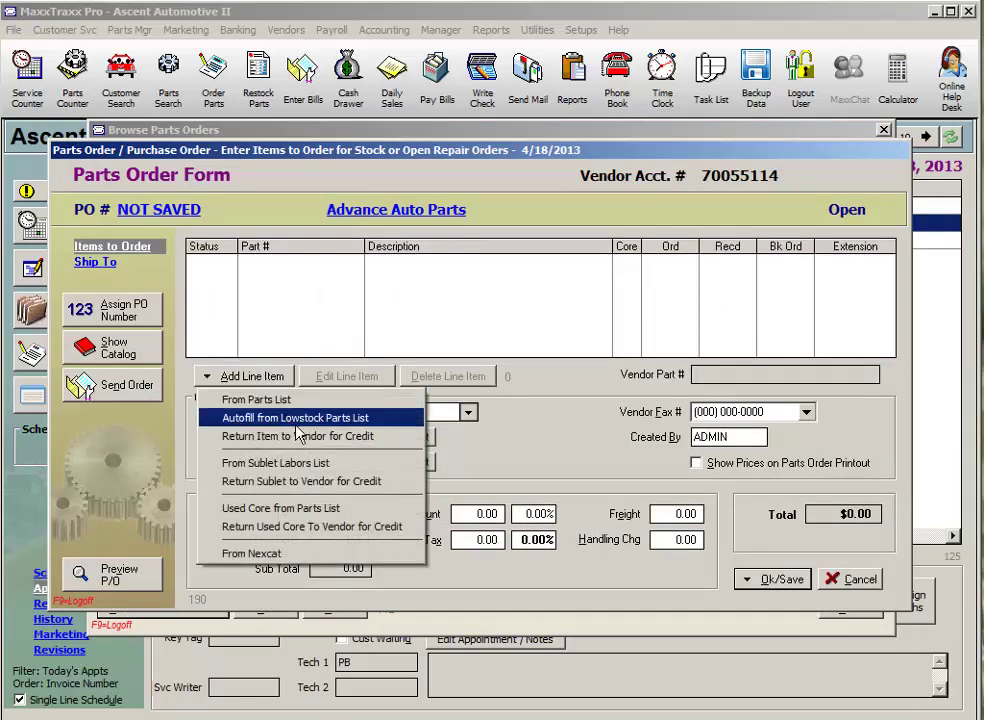
Search '06j' and pick Thermostat 06J 121 113A (cost 25.00) as a return-for-credit item
click(398, 438)
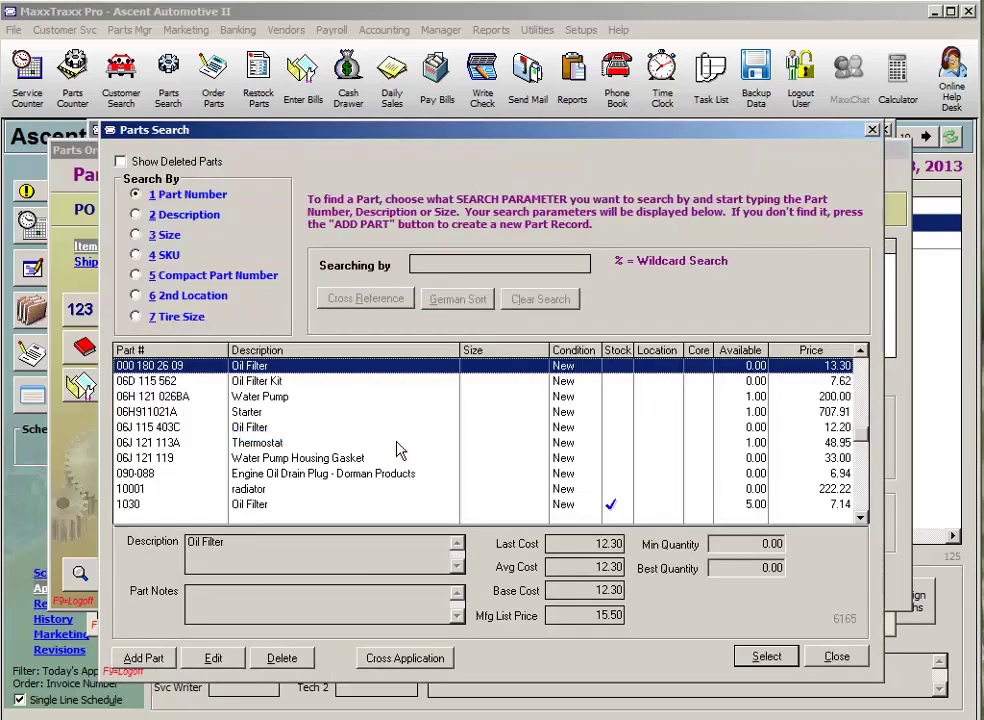
text(06j)
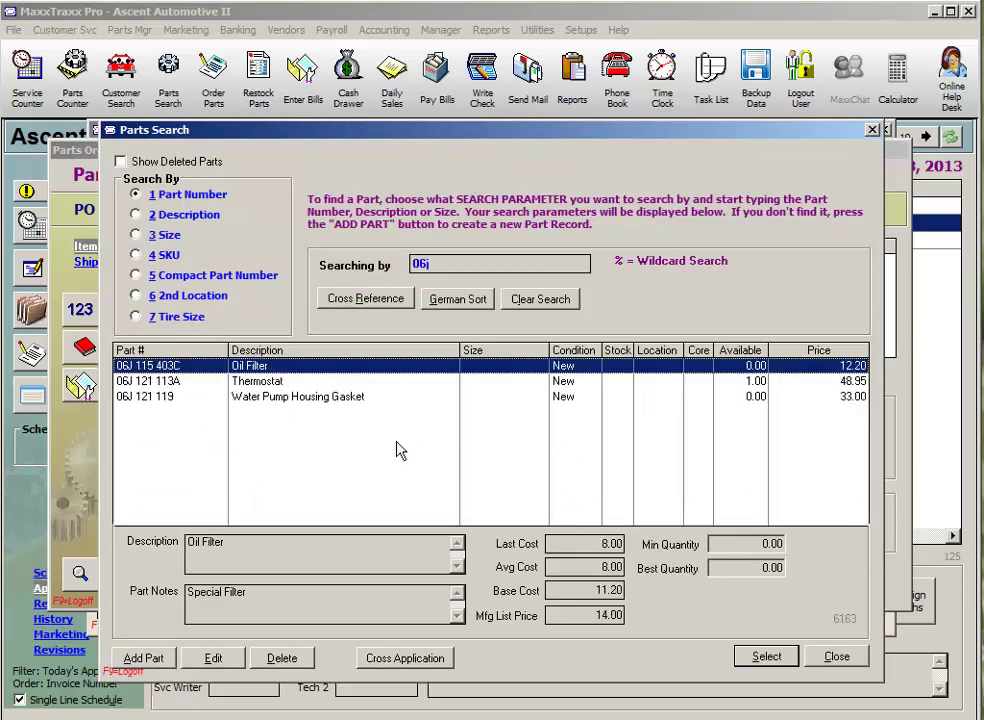
click(255, 382)
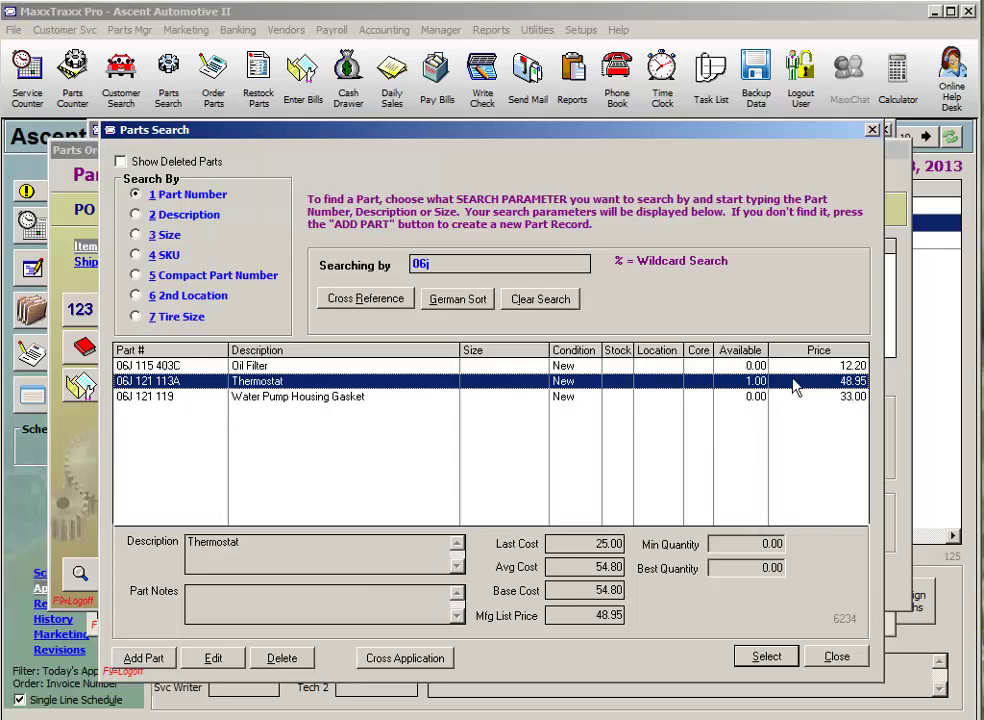
click(766, 656)
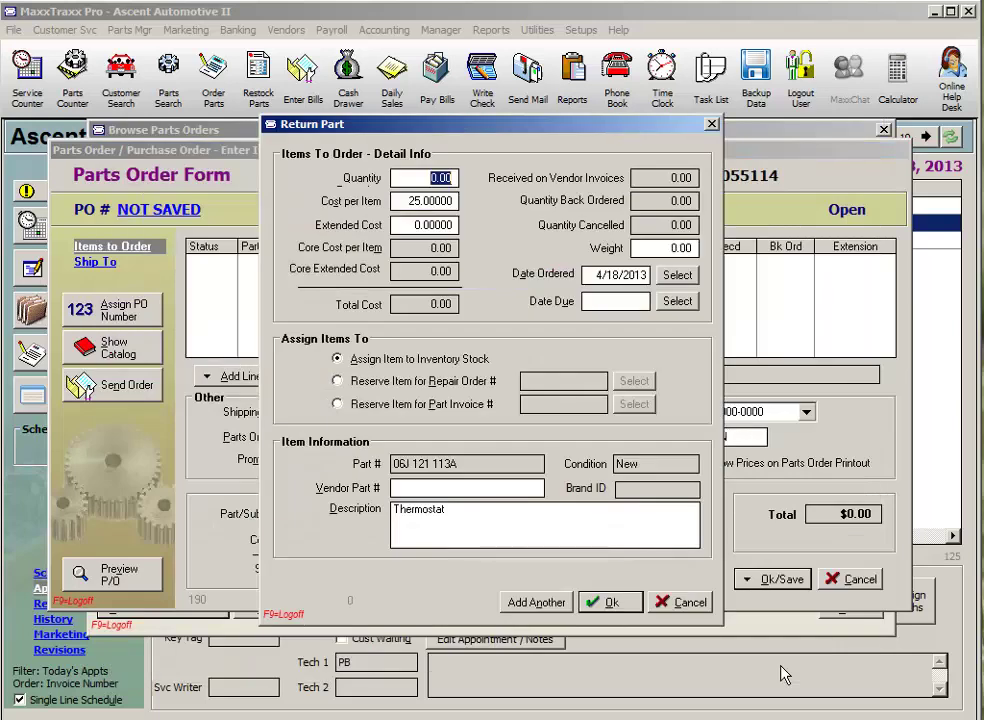
Add a return line of quantity 1 Thermostat, making the order total $-25.00
text(1)
key(Tab)
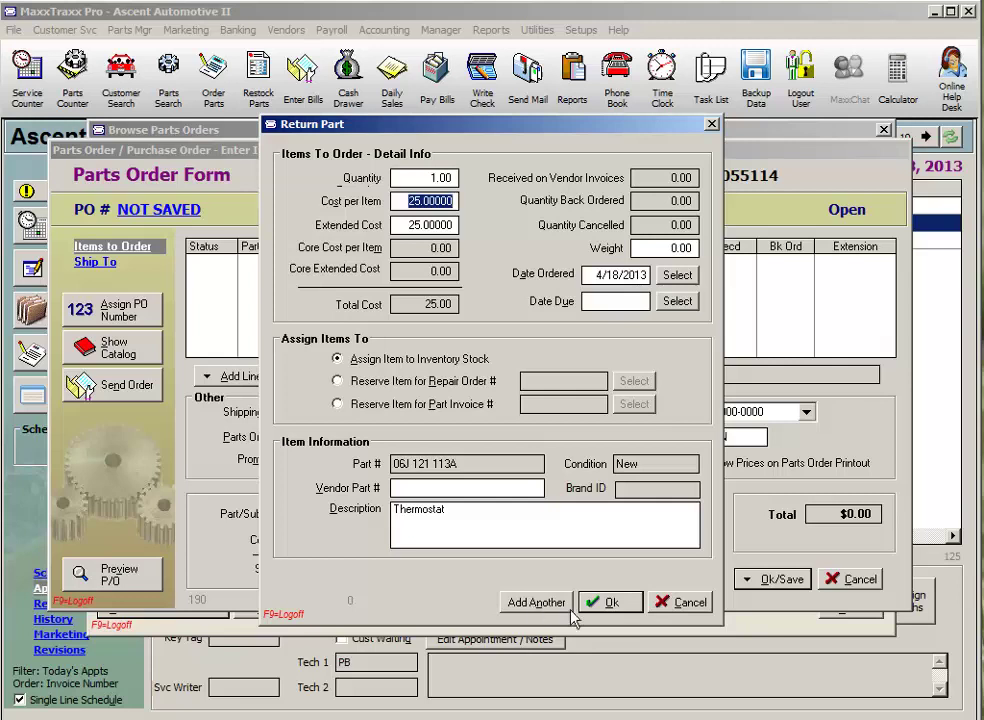
click(610, 602)
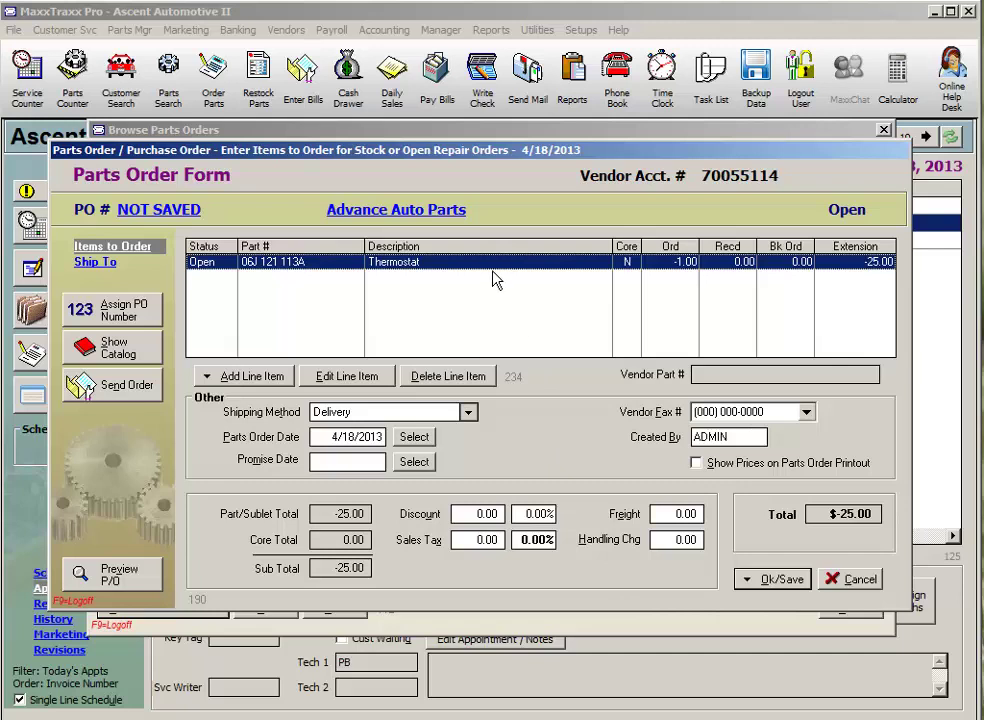
click(772, 579)
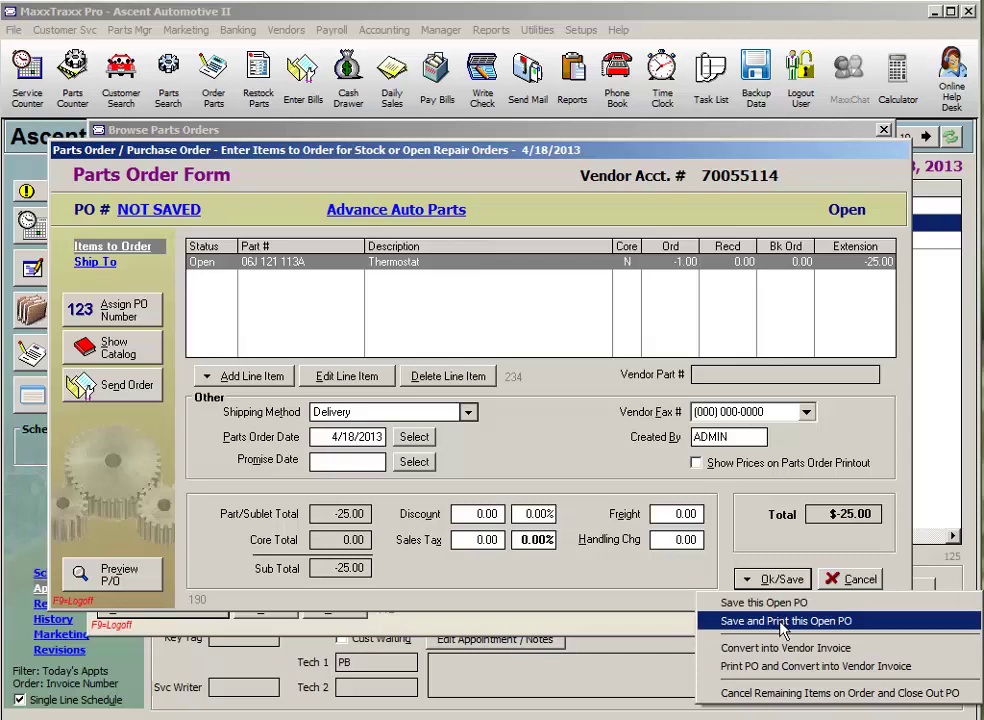
Save and print the open parts order, review the Thermostat return PDF, then close it
click(861, 634)
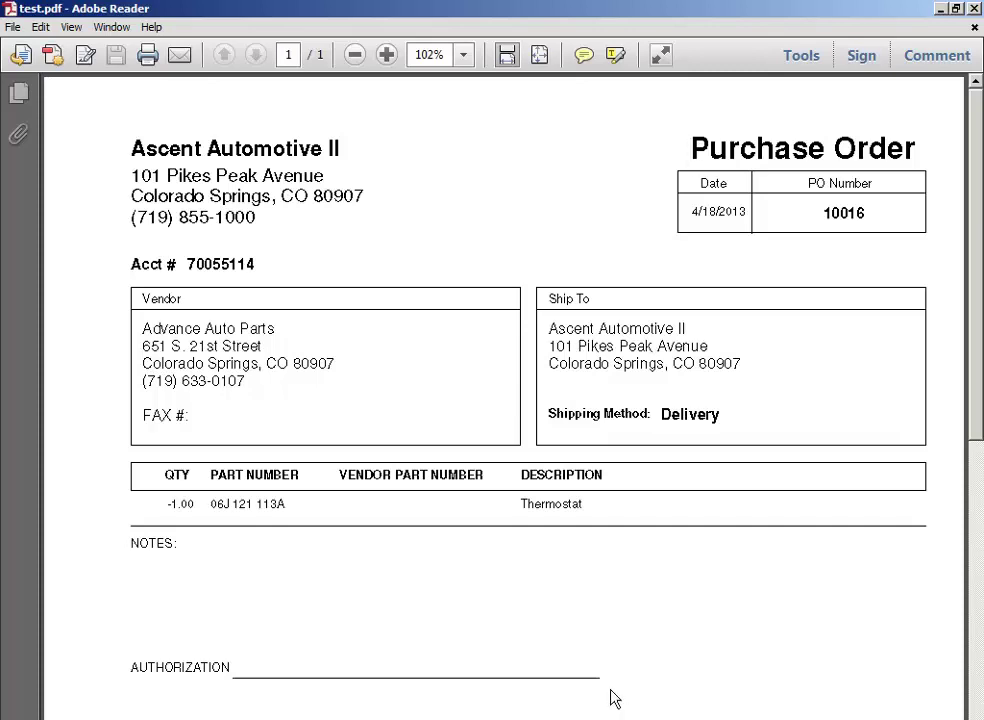
click(973, 10)
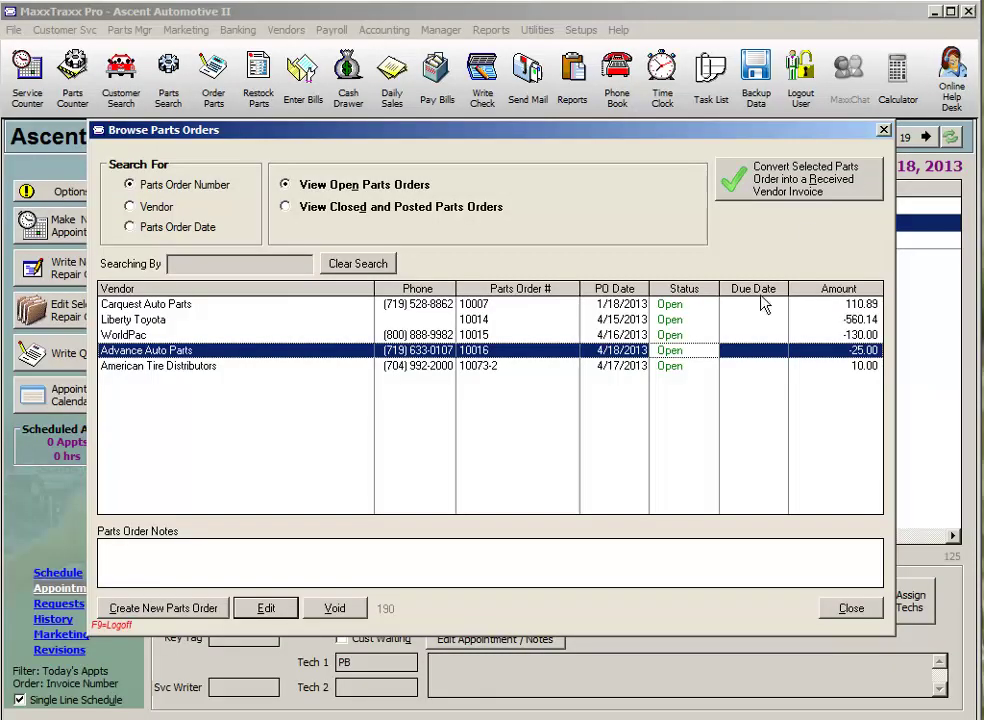
click(666, 320)
click(666, 335)
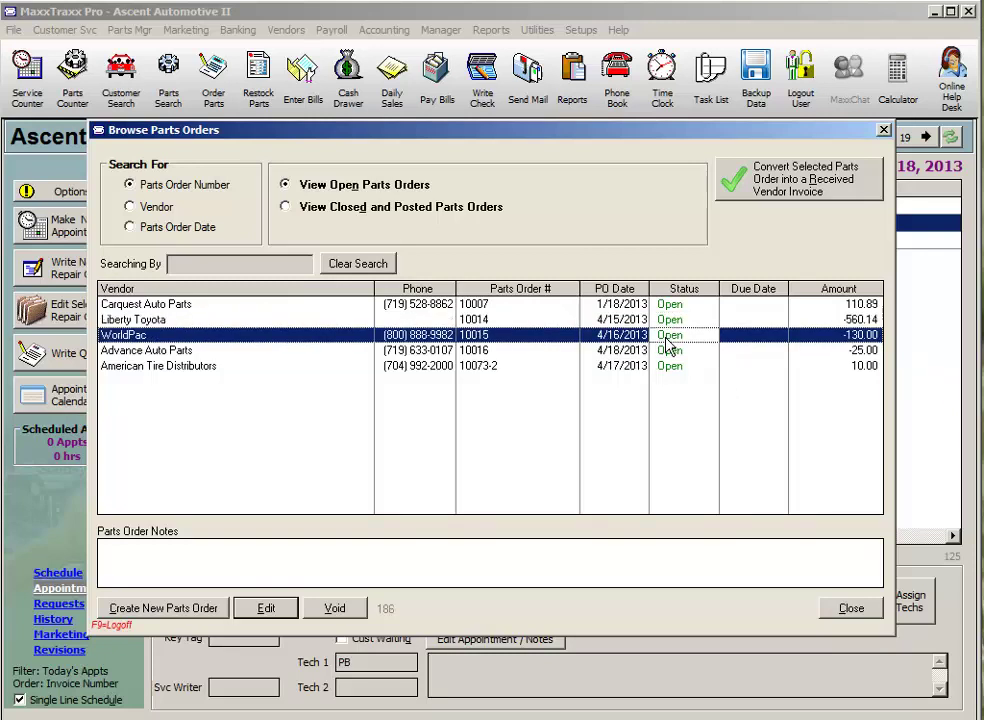
click(667, 351)
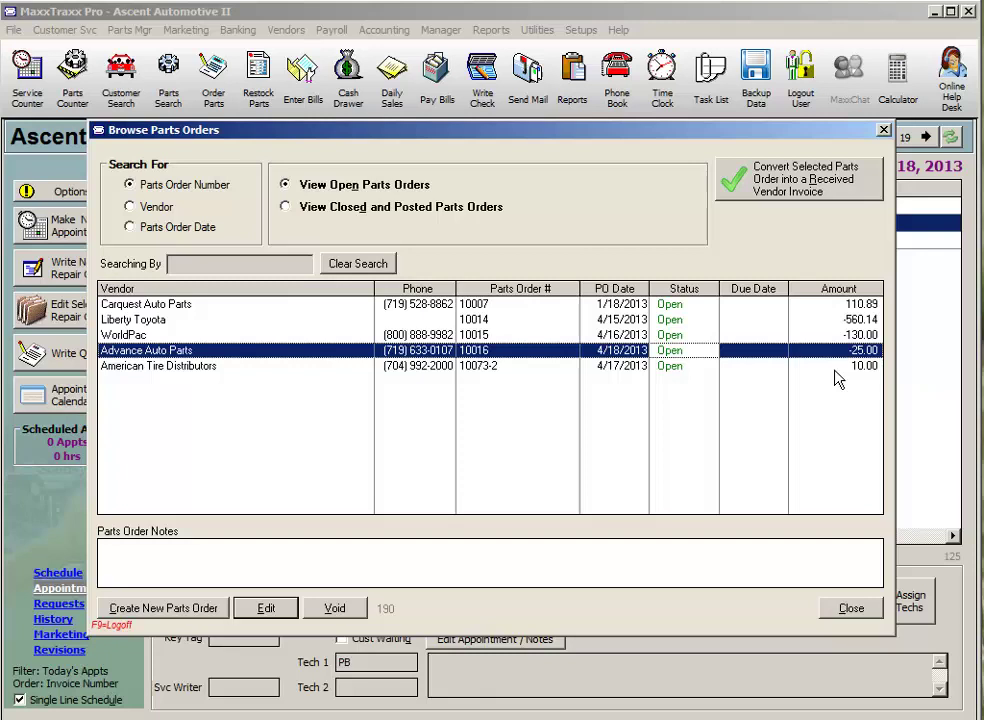
click(622, 322)
click(622, 337)
click(622, 351)
Convert the parts order into a received vendor invoice with a -25.00 target amount
click(808, 204)
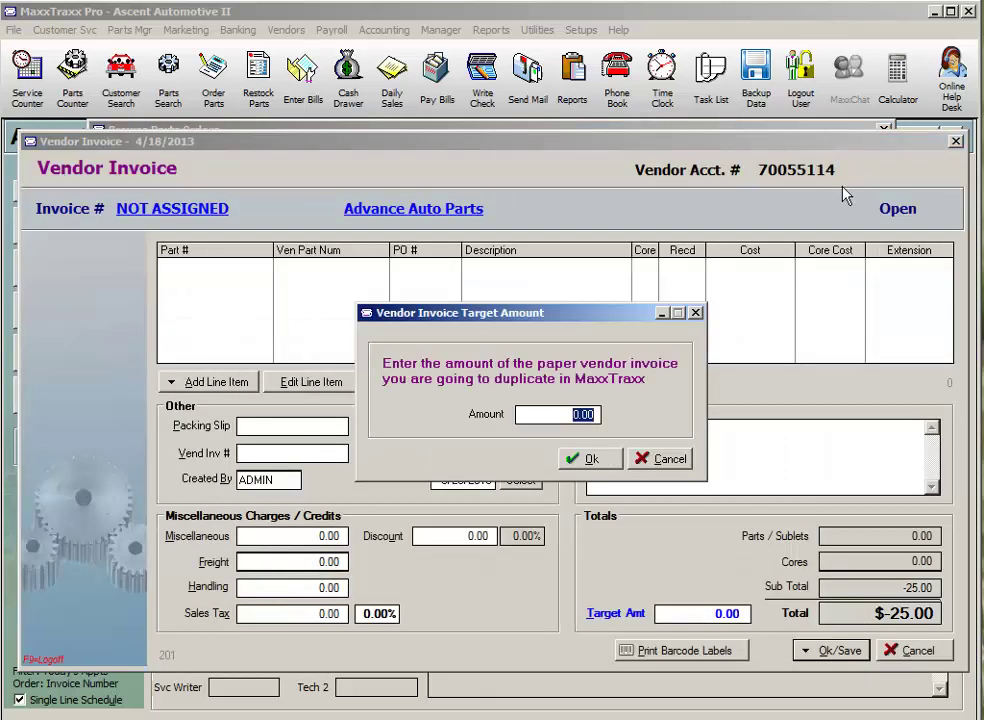
text(-25)
key(Tab)
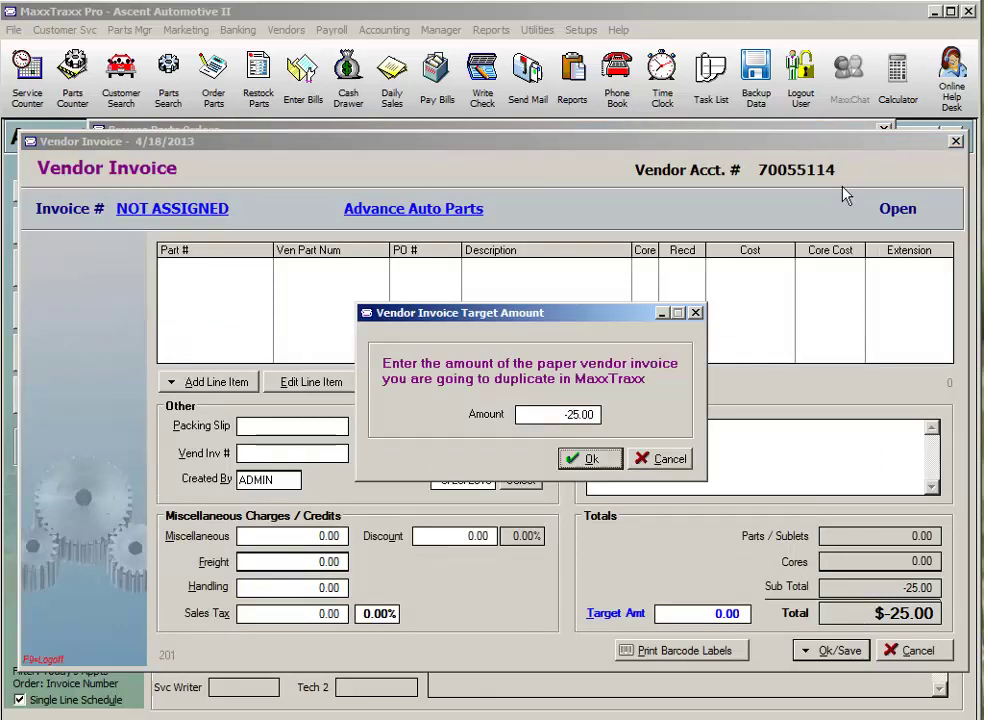
click(617, 461)
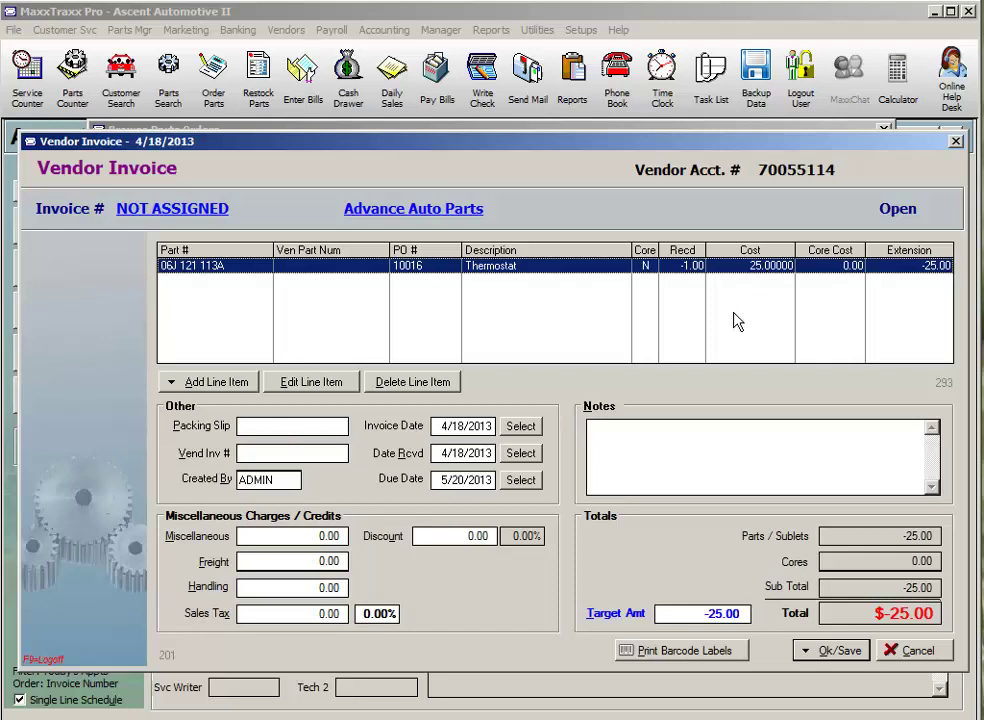
Enter a 5.00 handling charge on the invoice, then reset it to 0.00
click(282, 588)
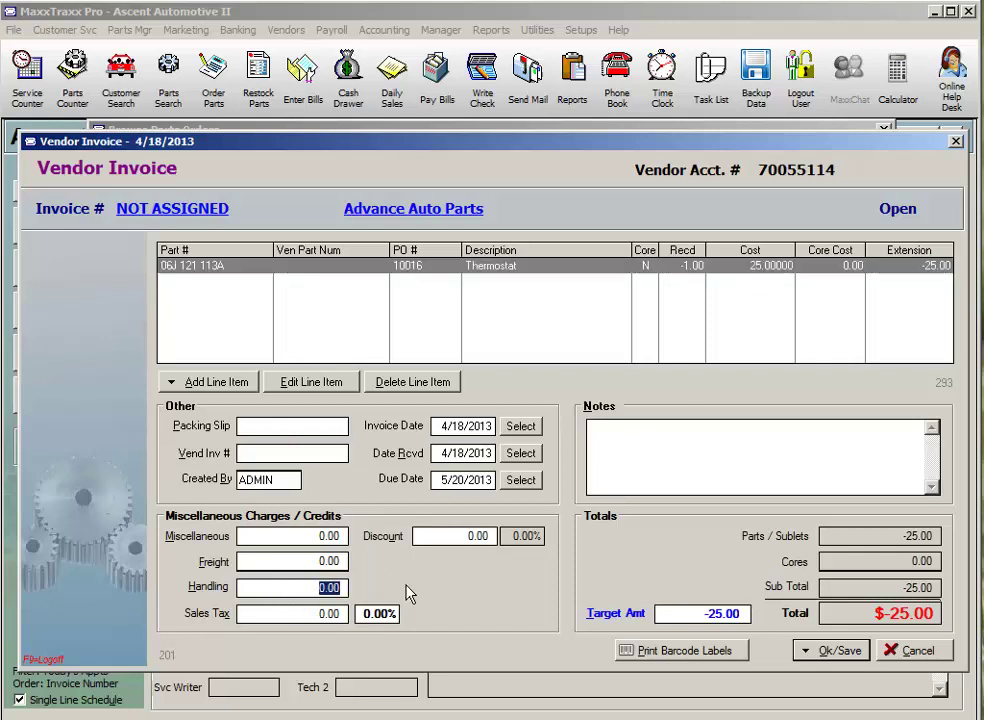
text(5)
key(Tab)
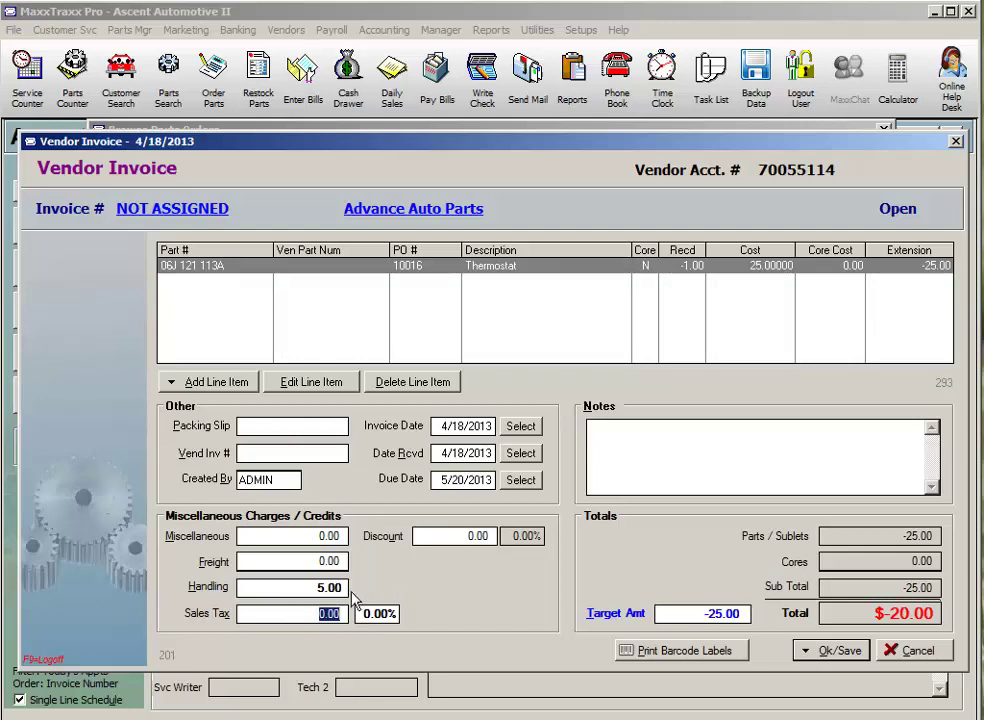
click(248, 588)
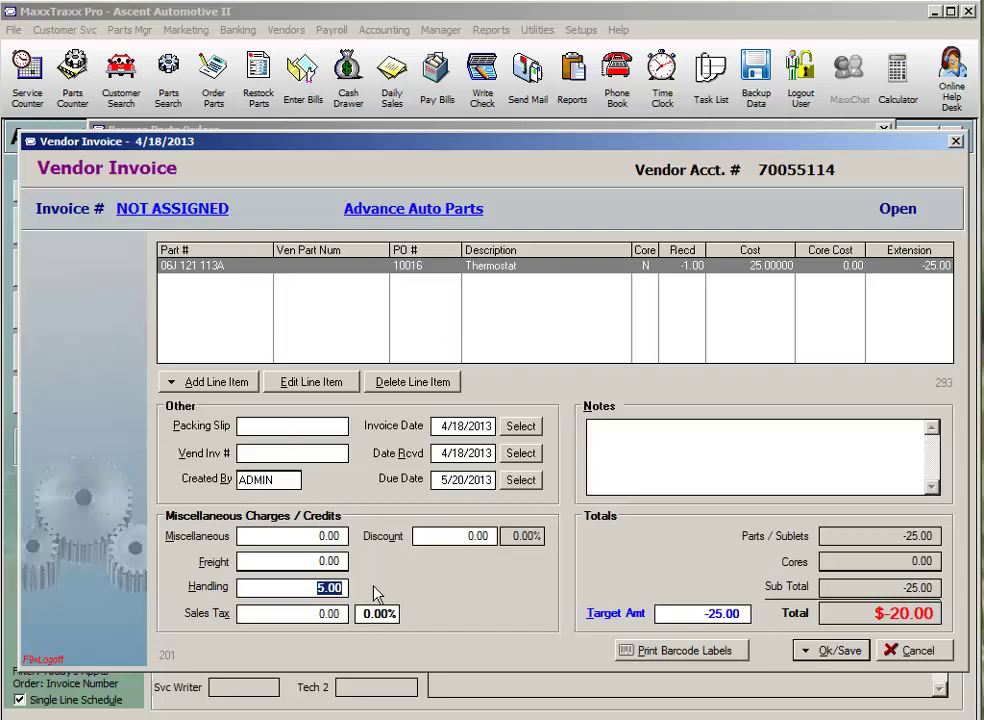
text(0)
key(Tab)
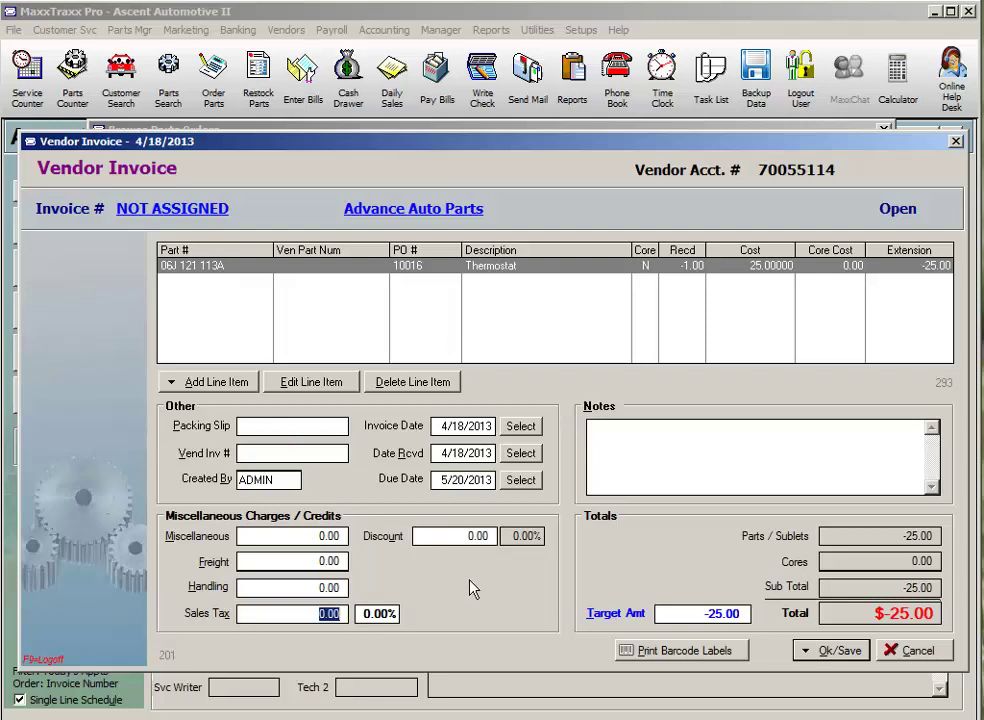
Set both the invoice date and the received date to 4/15/2013
drag(442, 426, 529, 426)
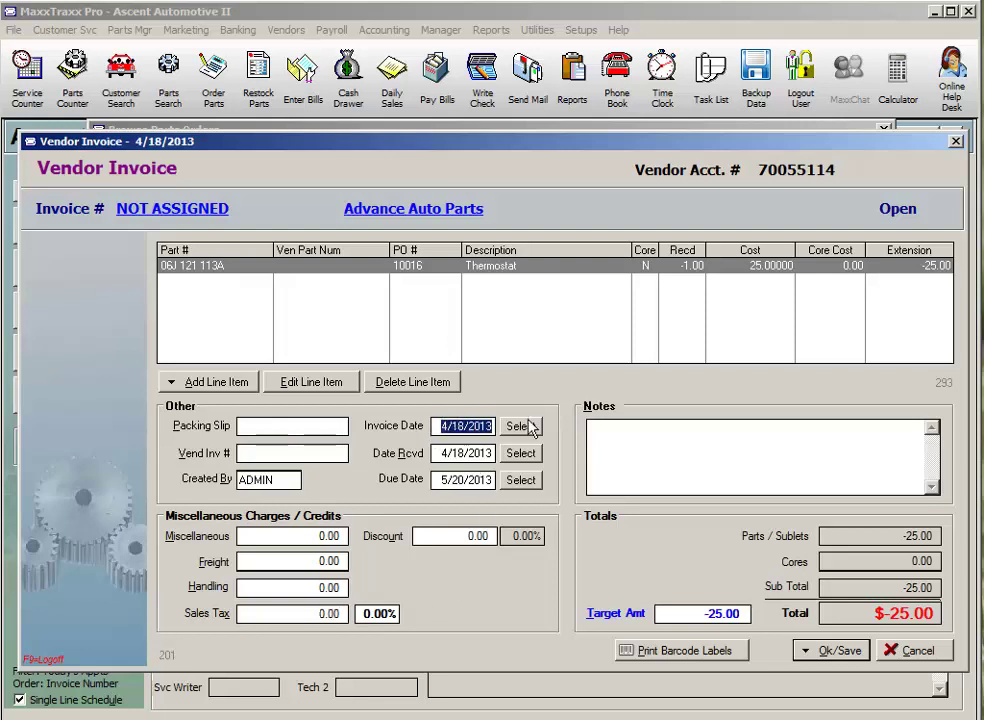
text(4/15/2013)
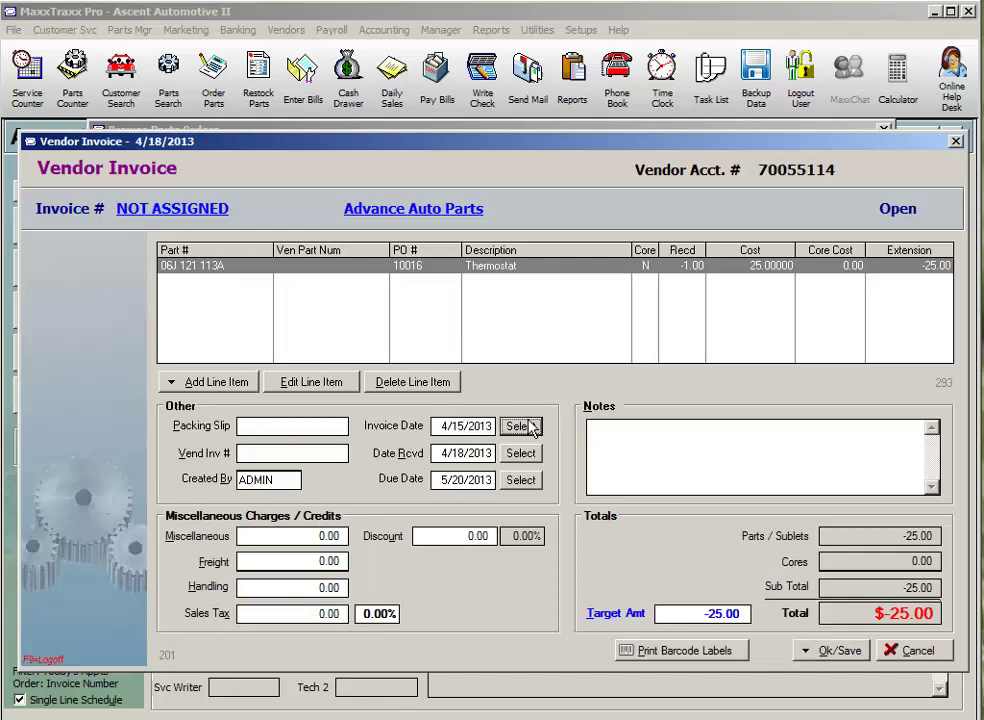
key(Tab)
text(4/15)
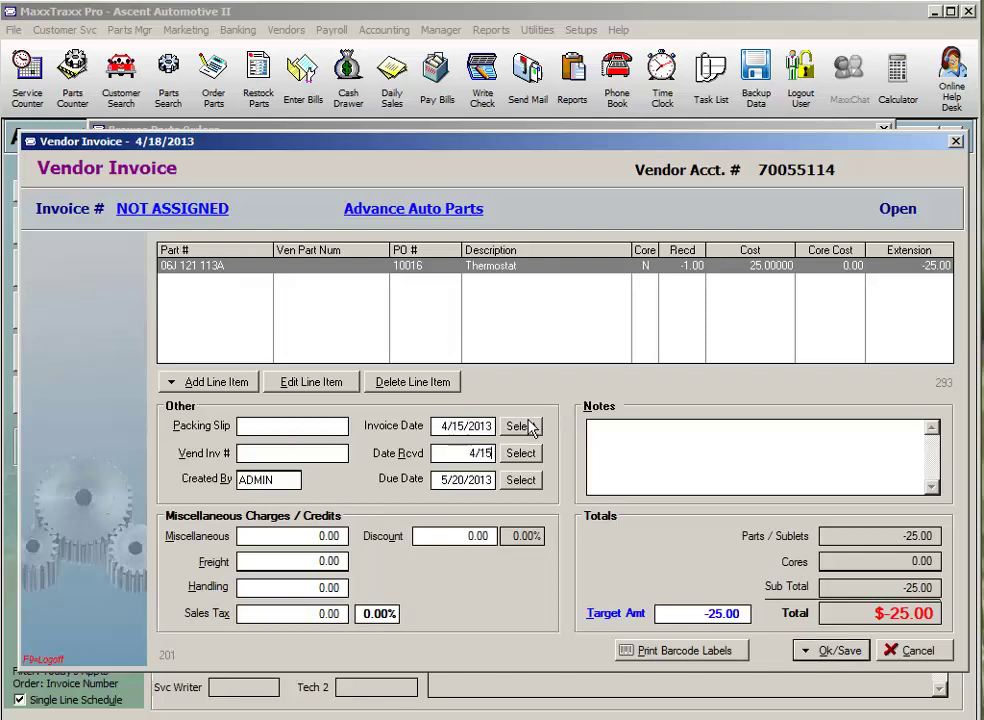
text(/2013)
key(Tab)
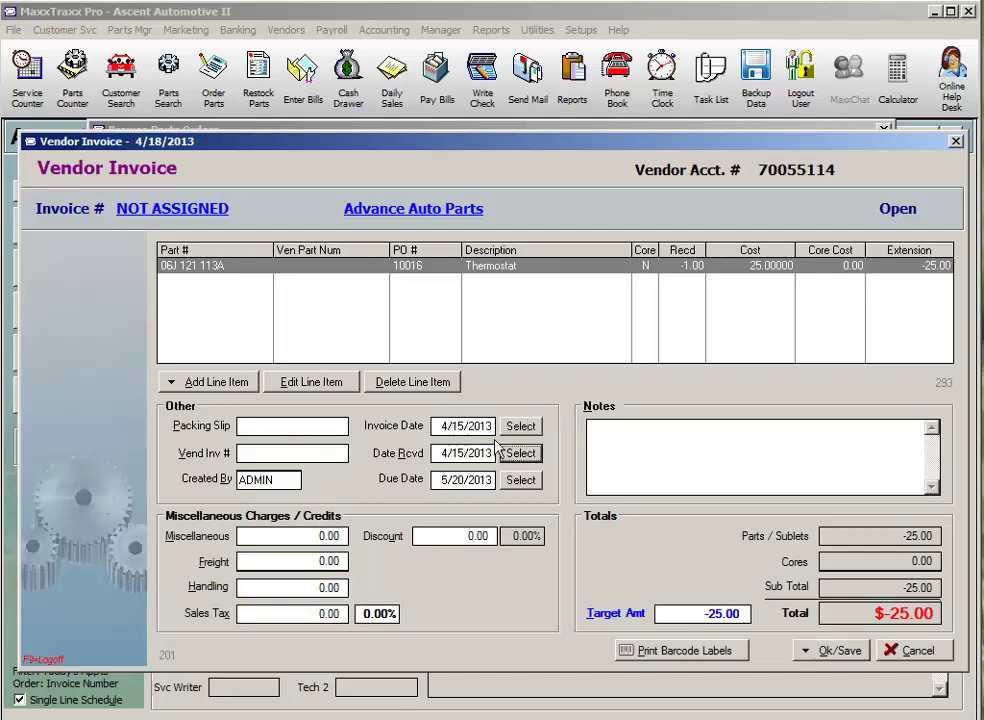
key(shift+Tab)
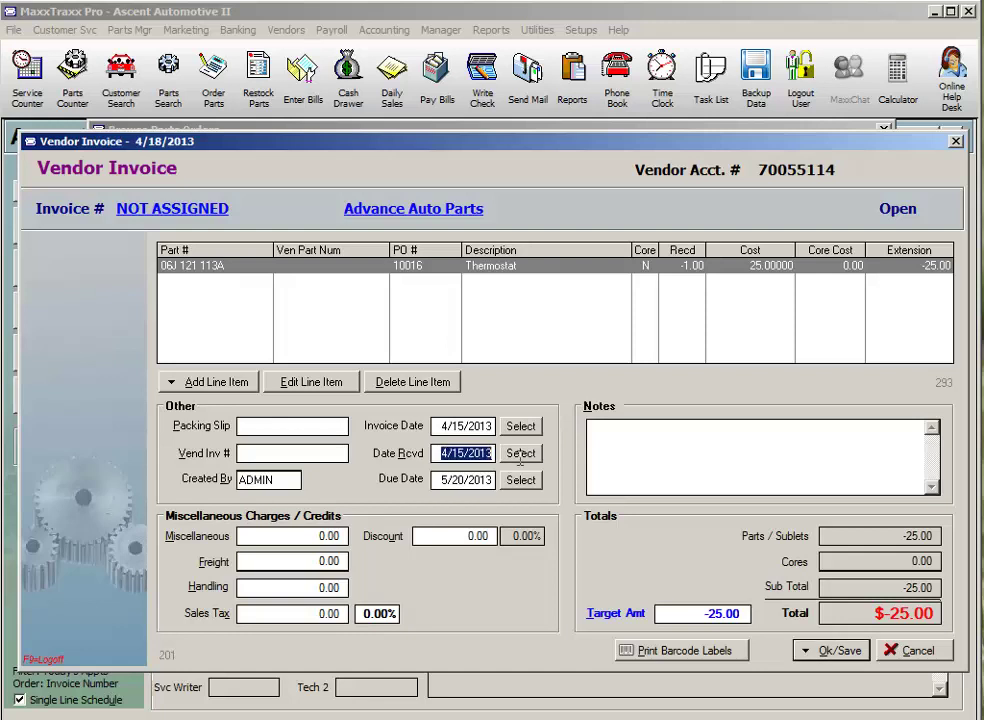
click(832, 655)
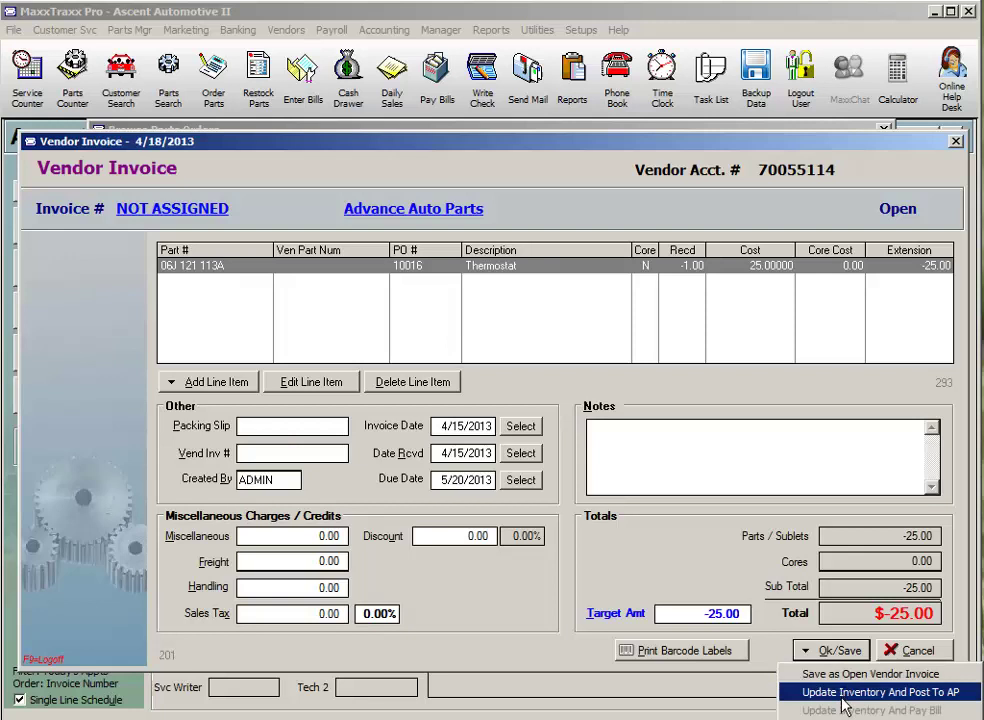
Update inventory and post the return to AP, entering the vendor's credit memo number
click(843, 699)
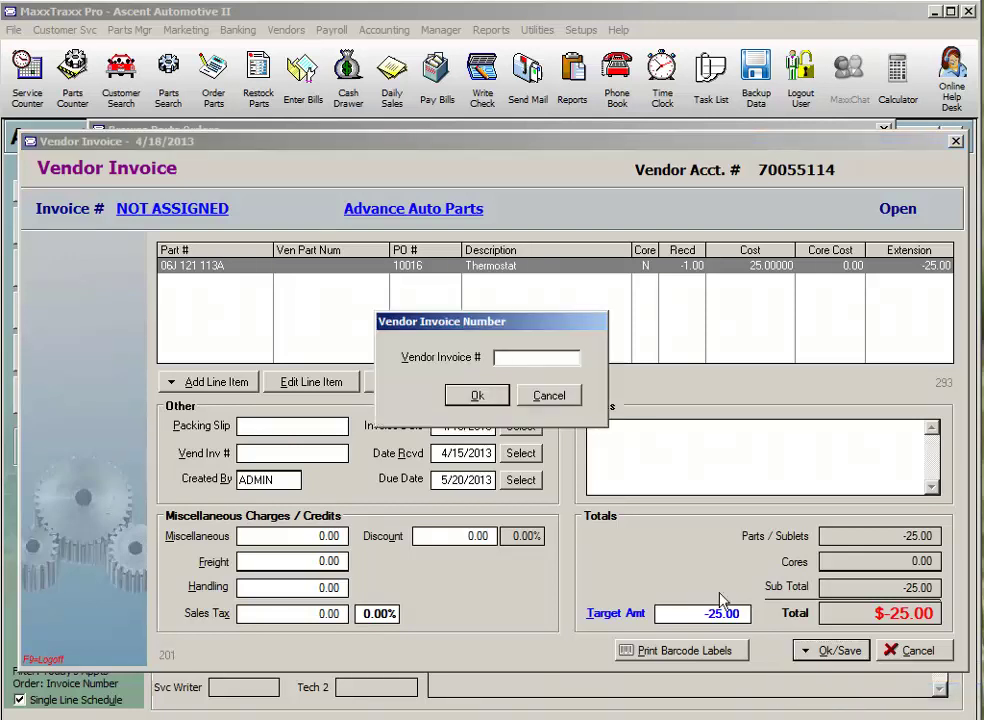
text(CM12345)
click(493, 400)
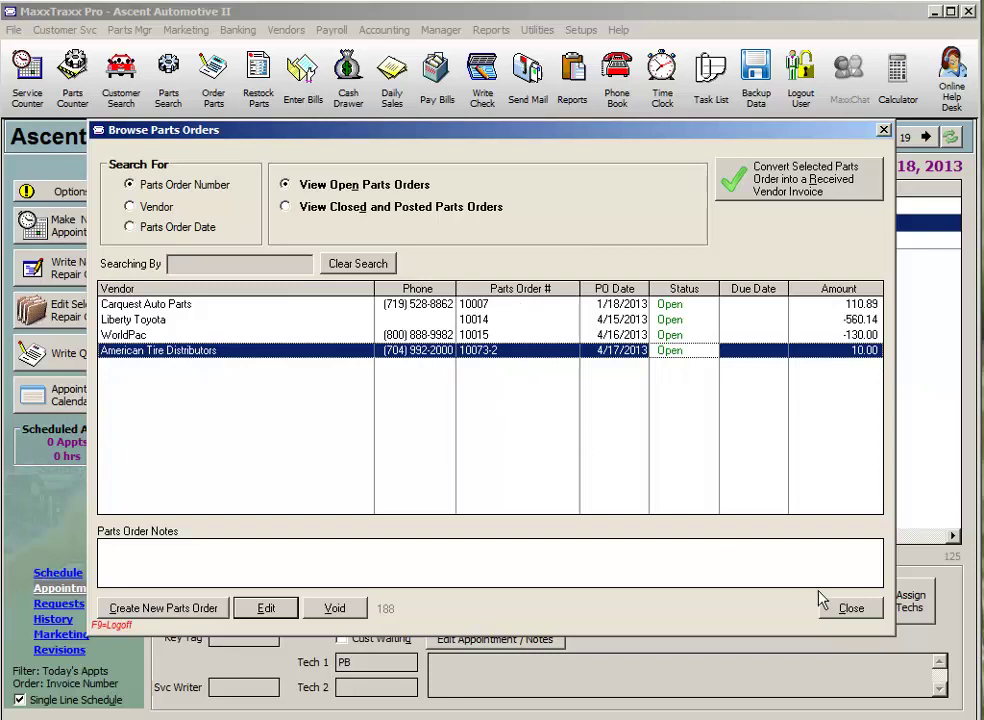
Open Advance Auto Parts from the Accounts Payable Vendor List and check its 25.00 total credits
click(849, 609)
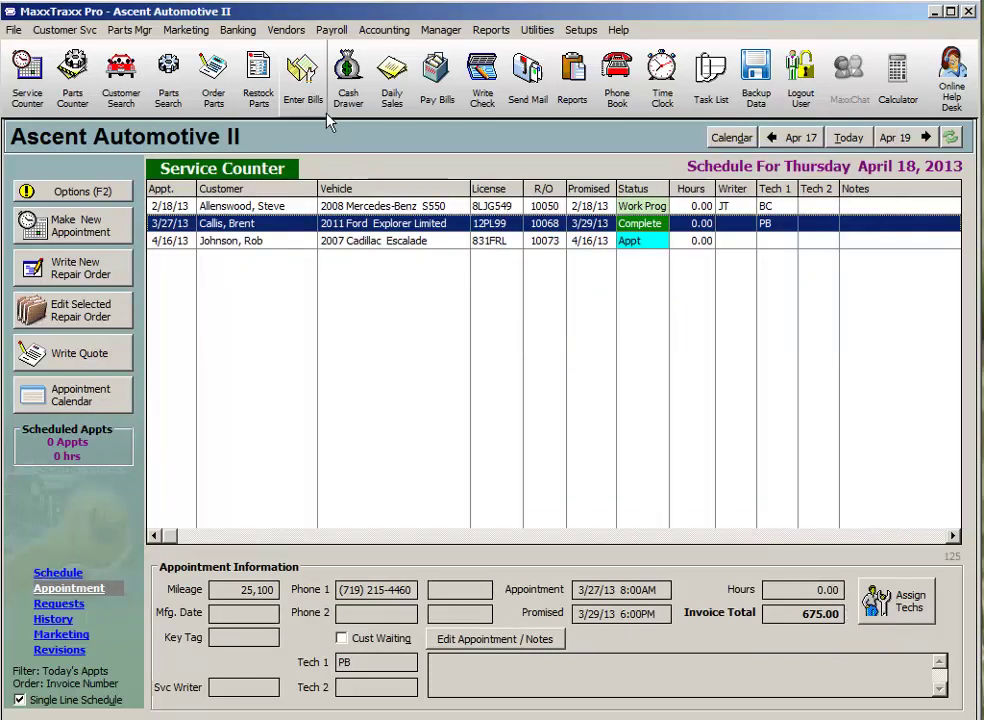
click(288, 34)
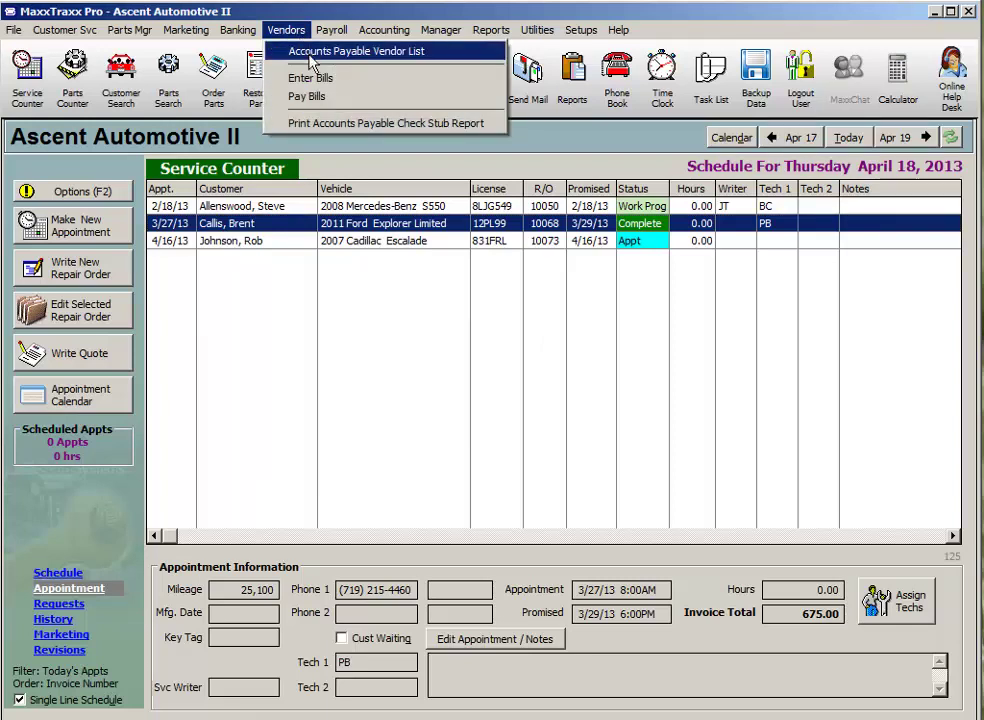
click(310, 55)
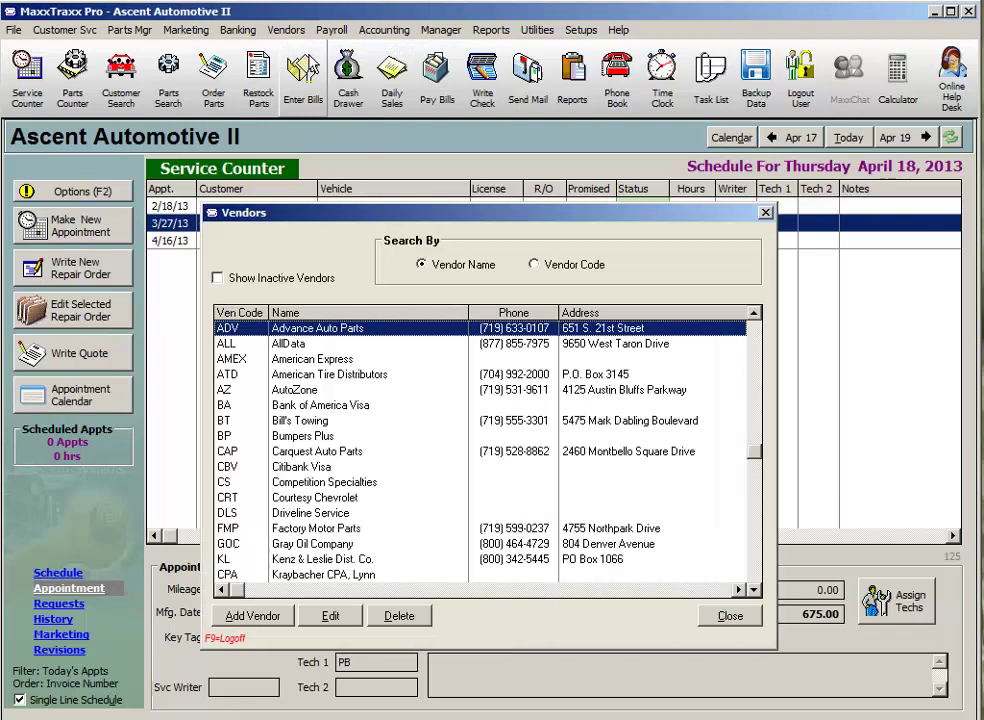
text(ad)
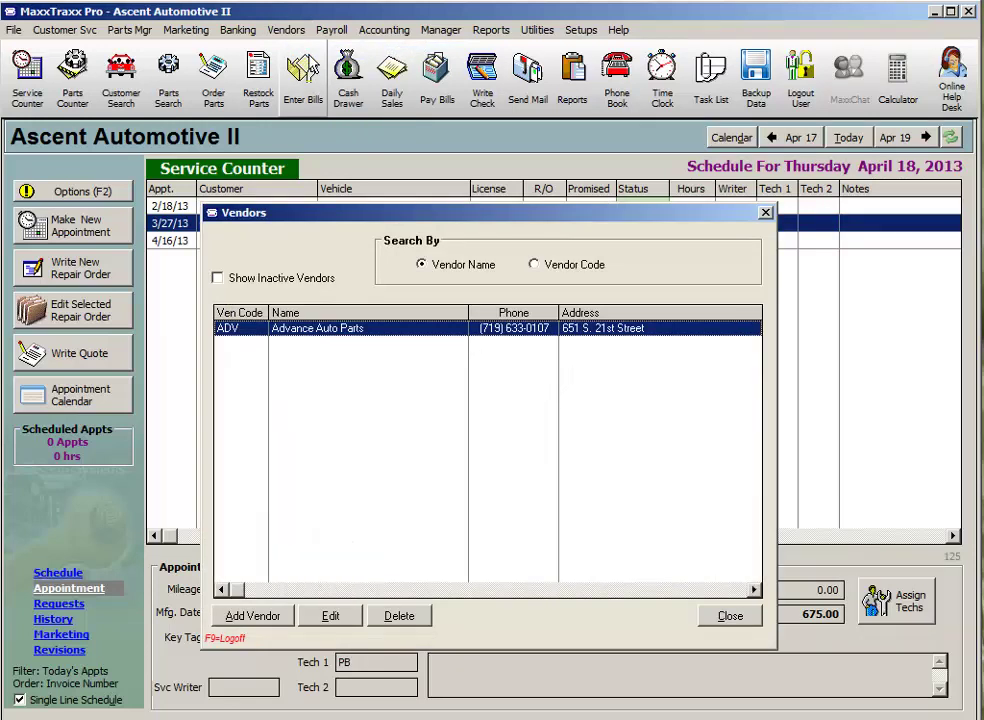
key(Return)
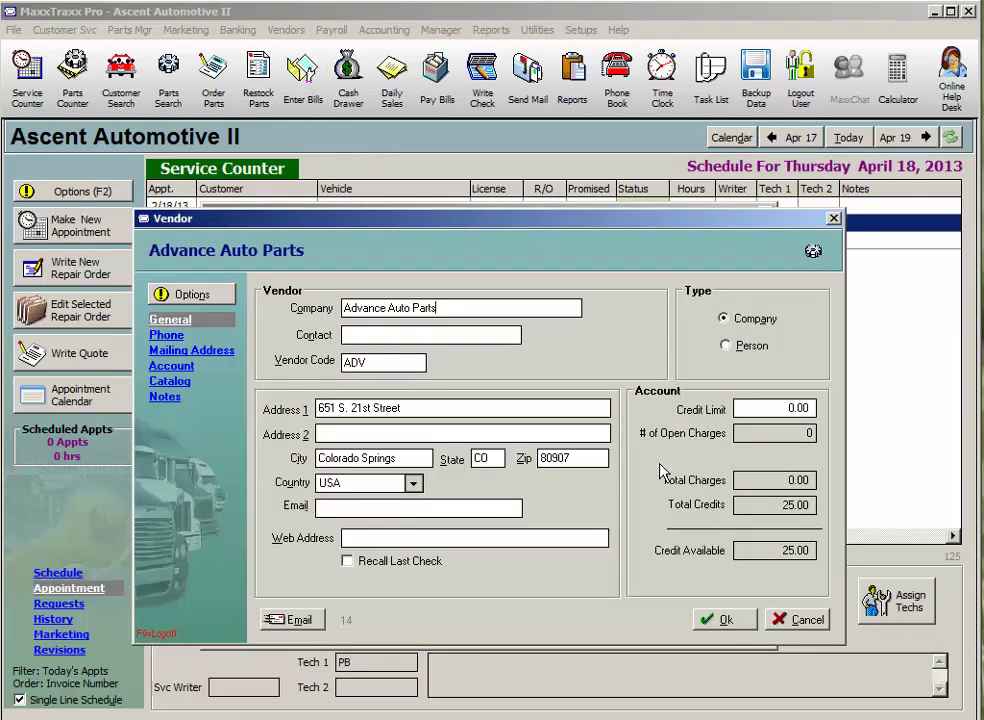
double_click(749, 509)
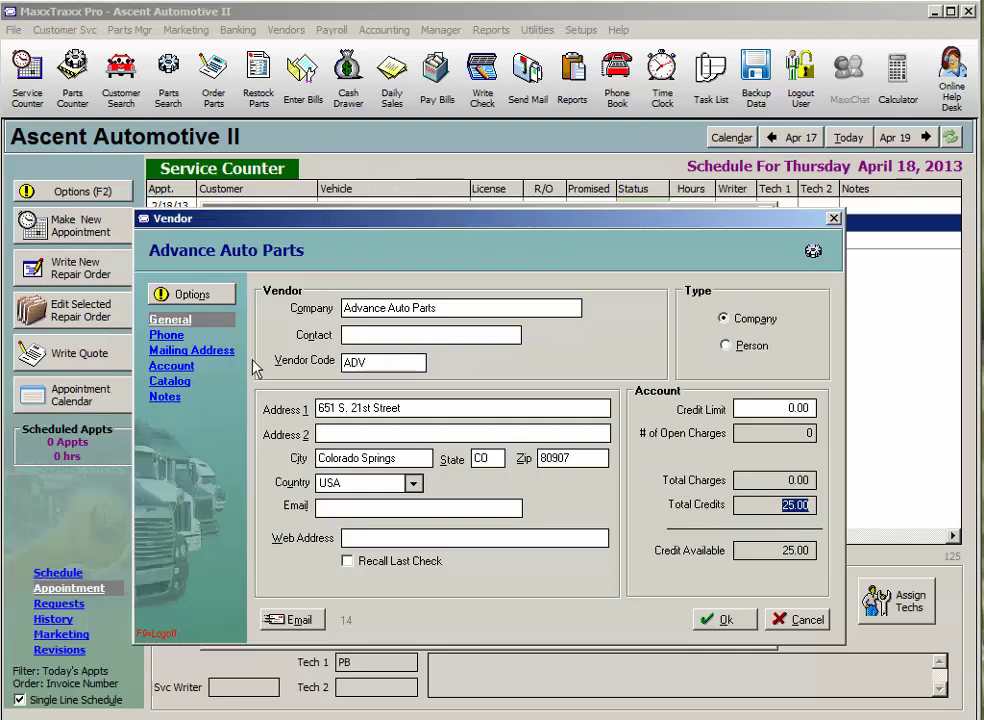
click(189, 296)
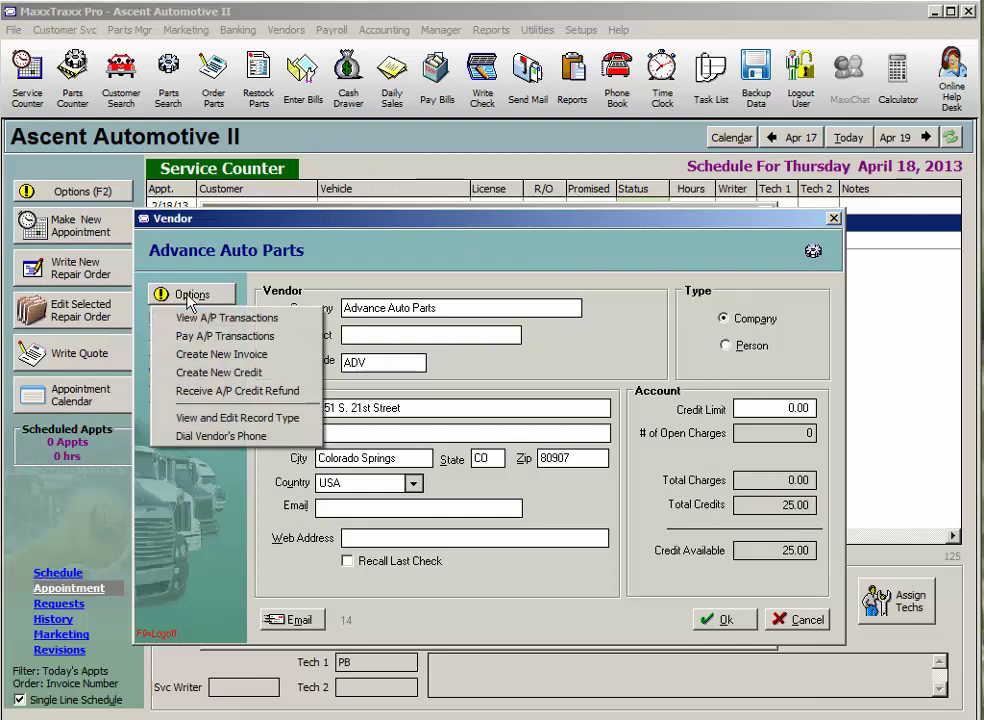
Apply the full 25.00 vendor credit to an A/P credit refund paid by check
click(238, 396)
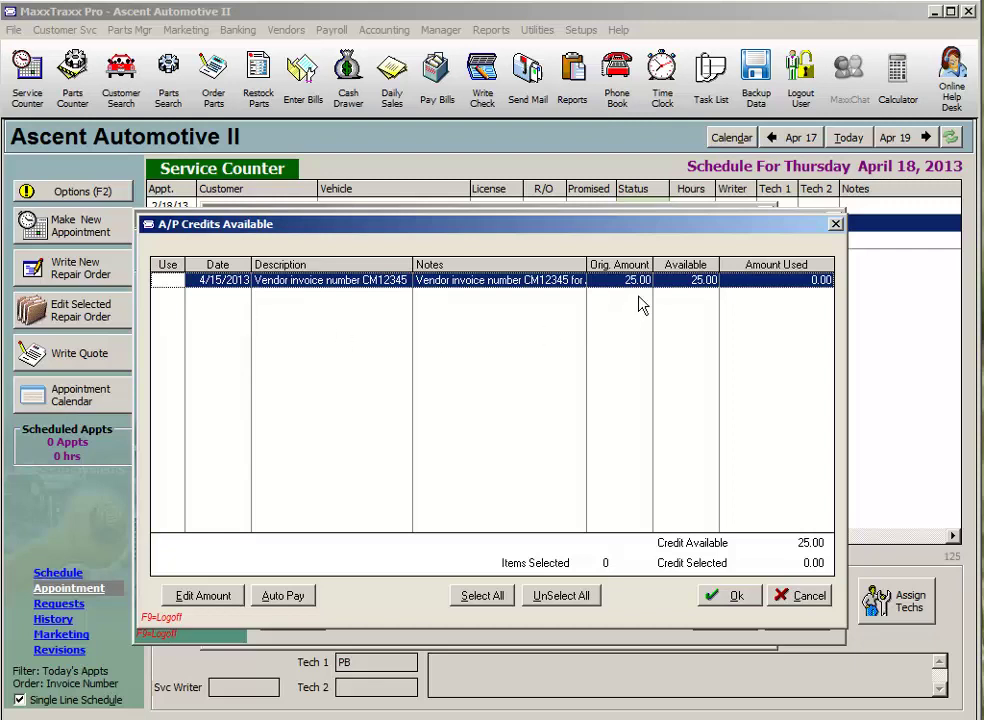
click(168, 281)
click(740, 596)
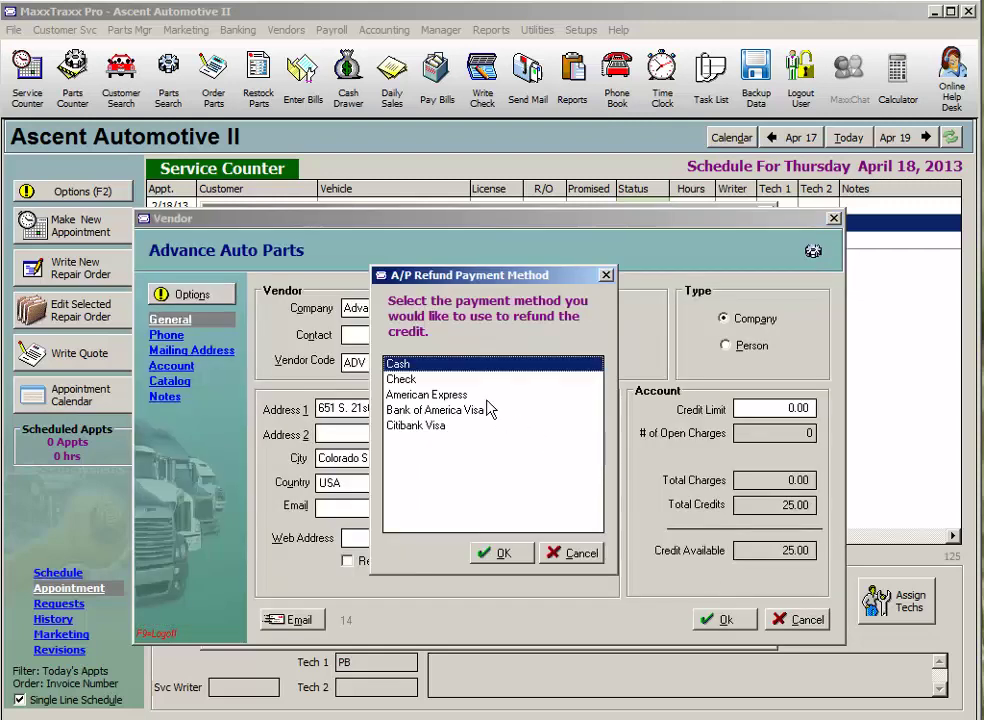
click(424, 381)
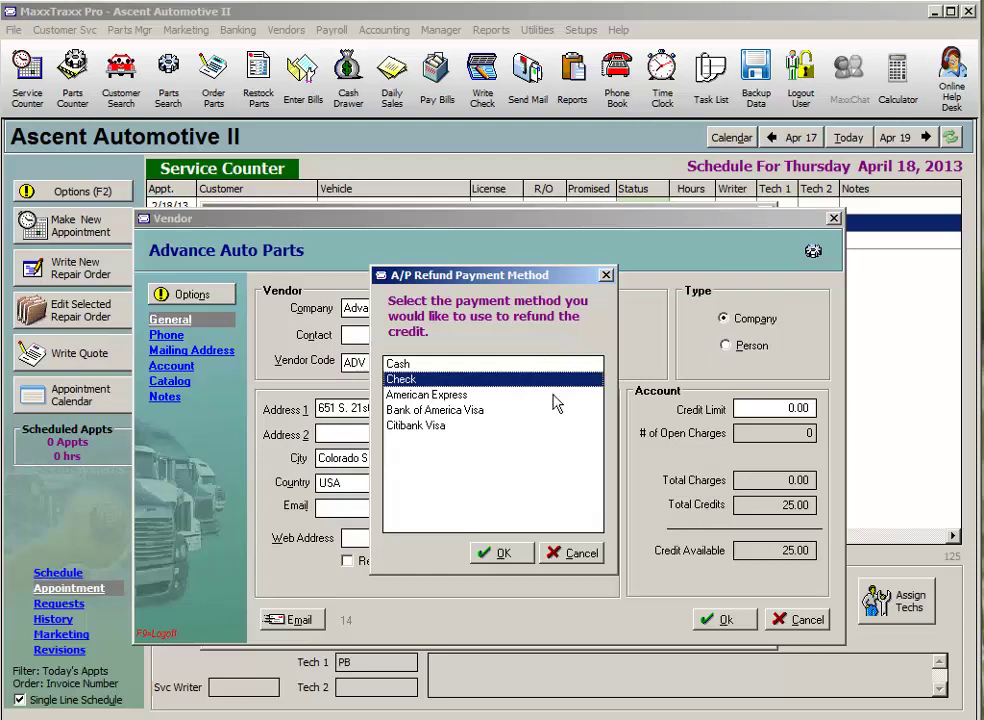
click(511, 557)
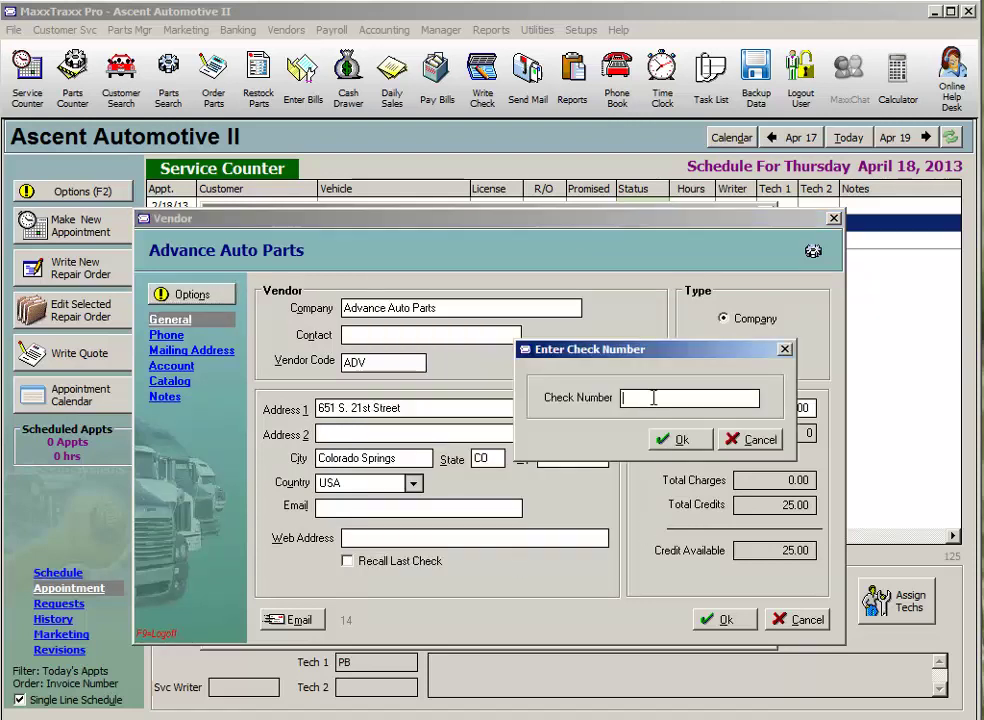
Enter the refund check number, accept the refund, and close the vendor record and vendor list
text(12345)
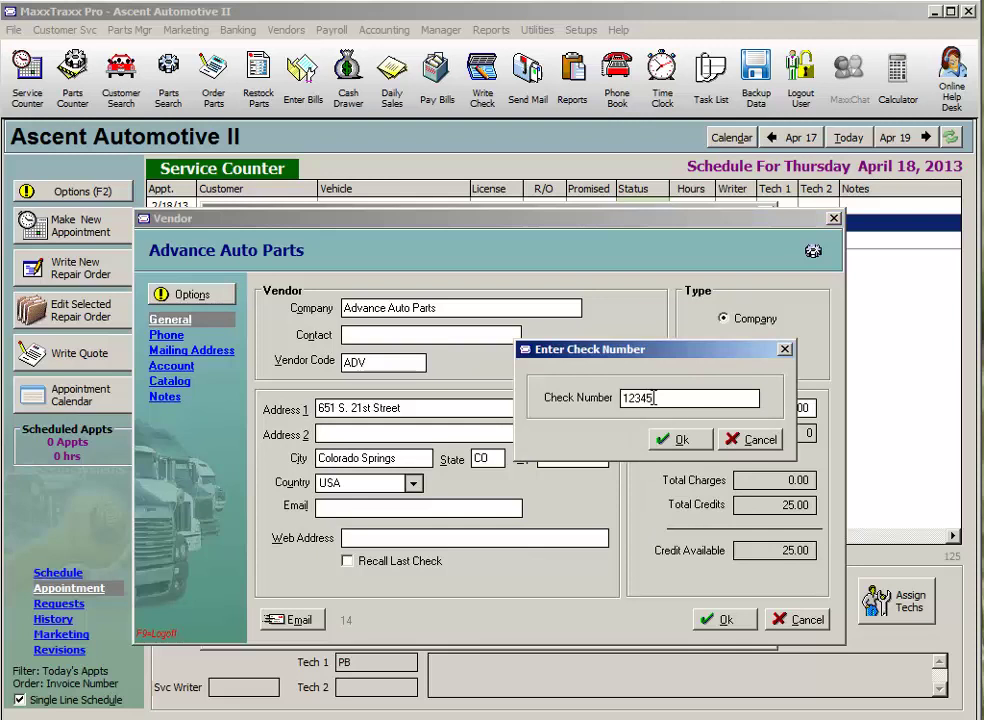
click(680, 439)
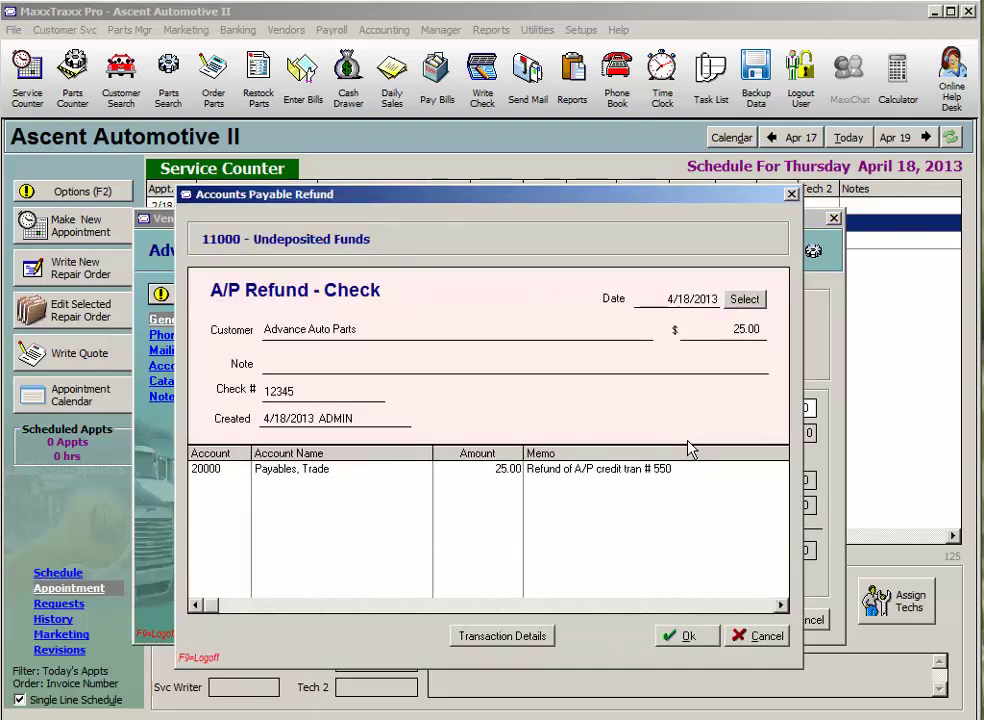
click(698, 639)
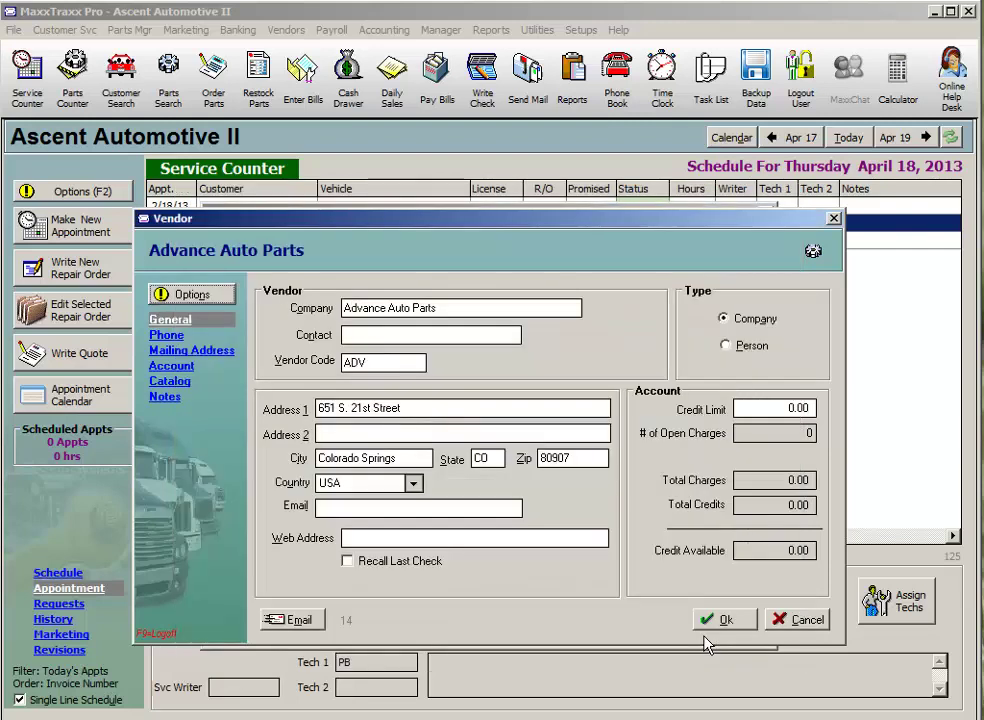
click(734, 624)
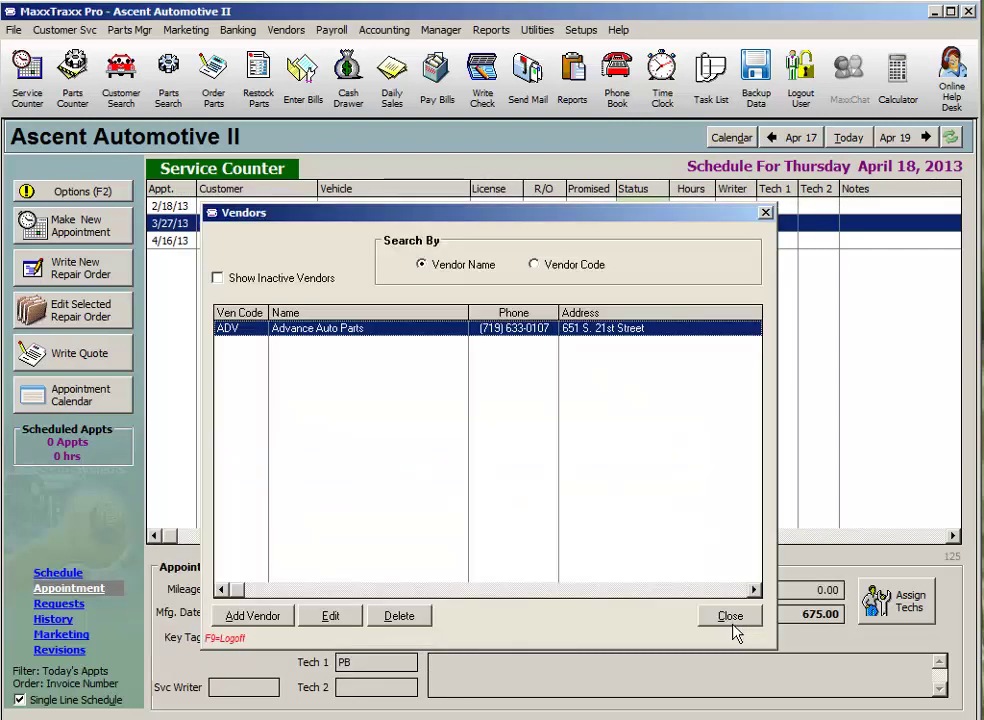
click(741, 621)
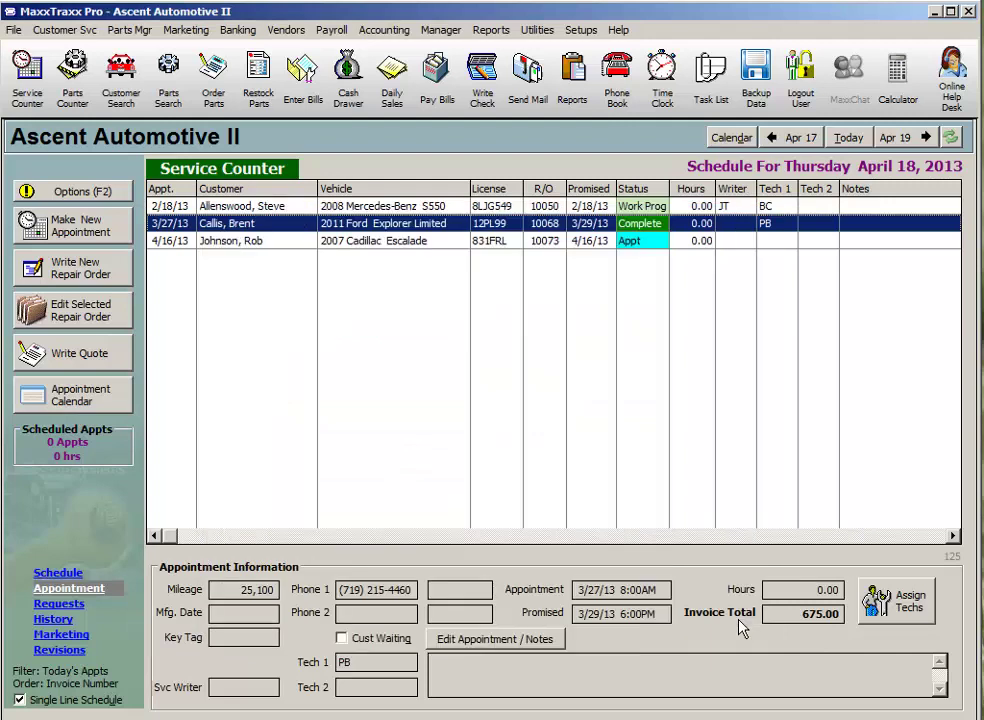